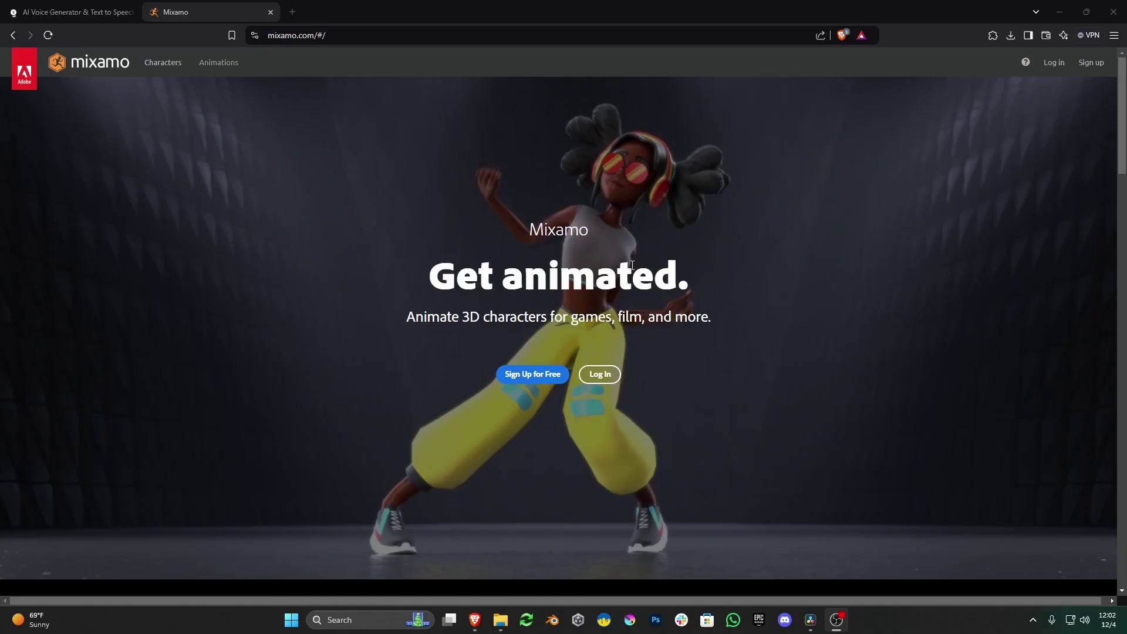
Step: Log in to Mixamo through Adobe sign-in using Continue with Google and the Google account
click(599, 377)
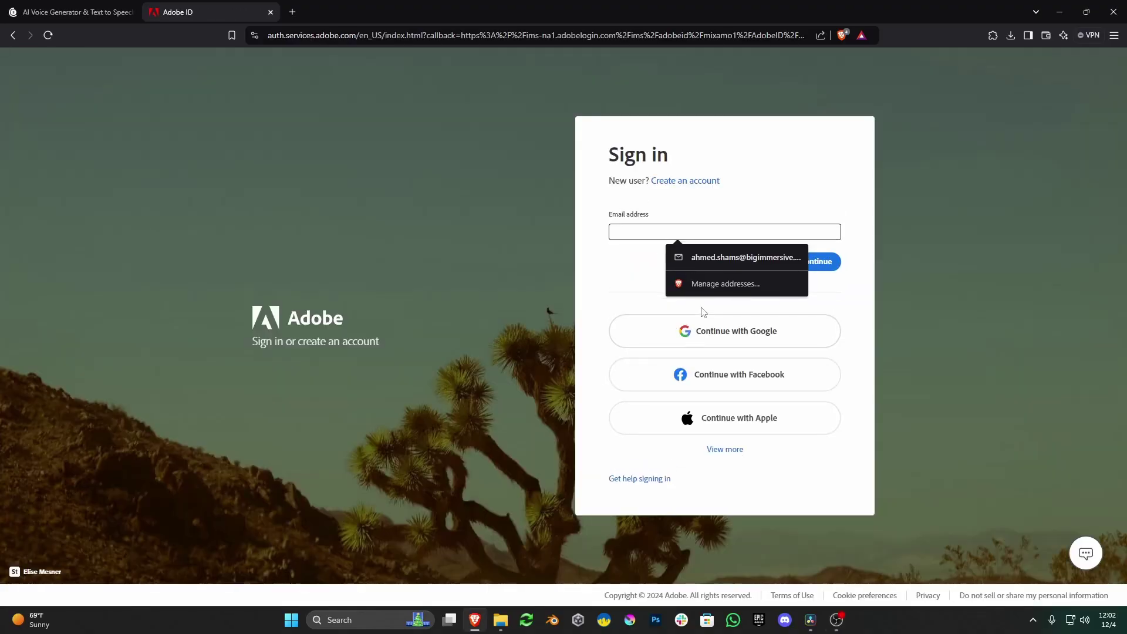
click(698, 332)
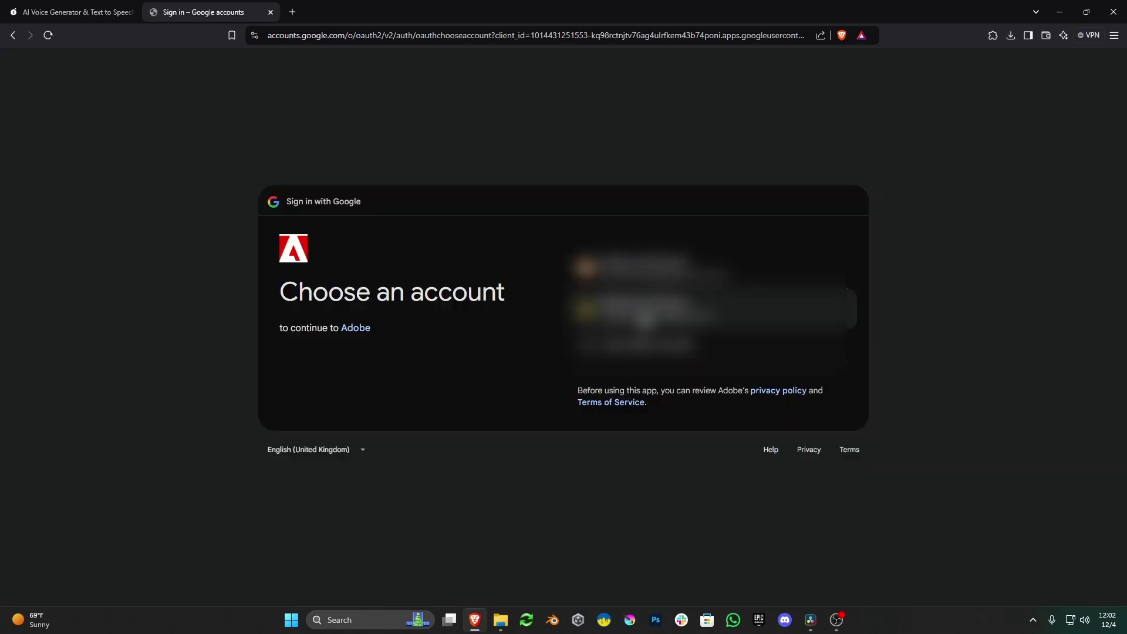
click(646, 308)
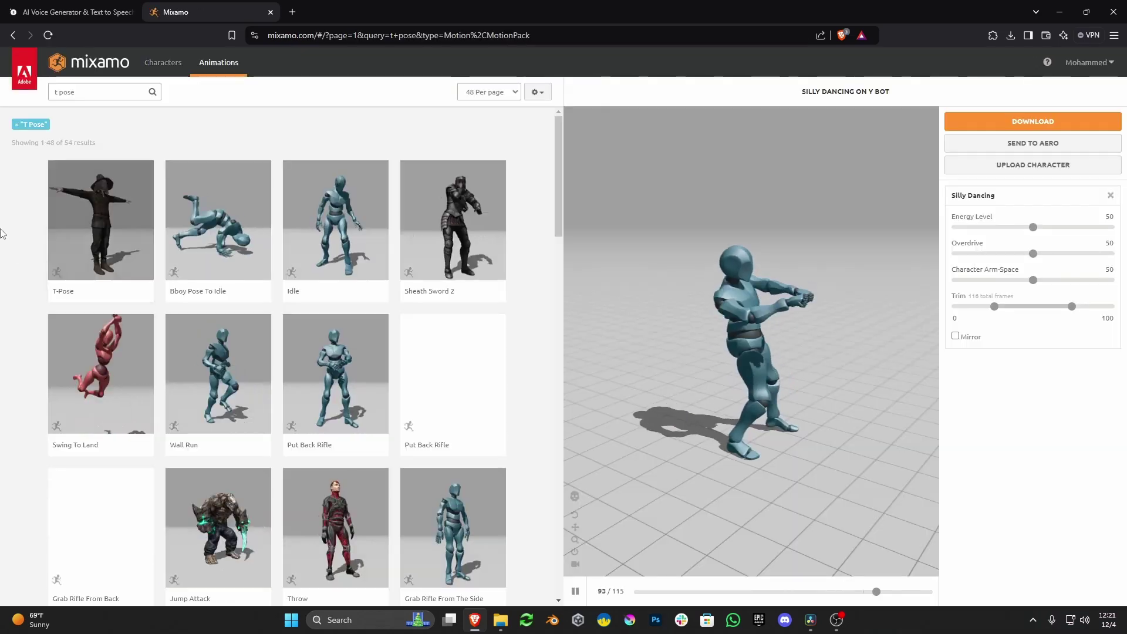
Step: Download the T-Pose animation as FBX Binary with Skin, saving T-Pose.fbx into the FBX folder
click(101, 220)
click(1009, 122)
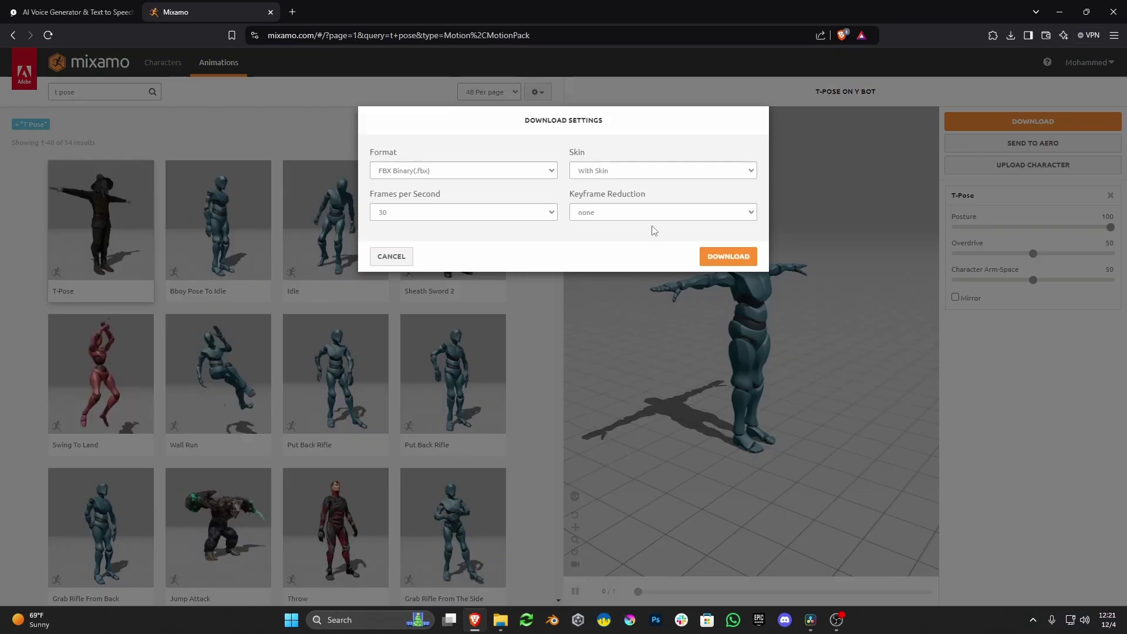
click(718, 256)
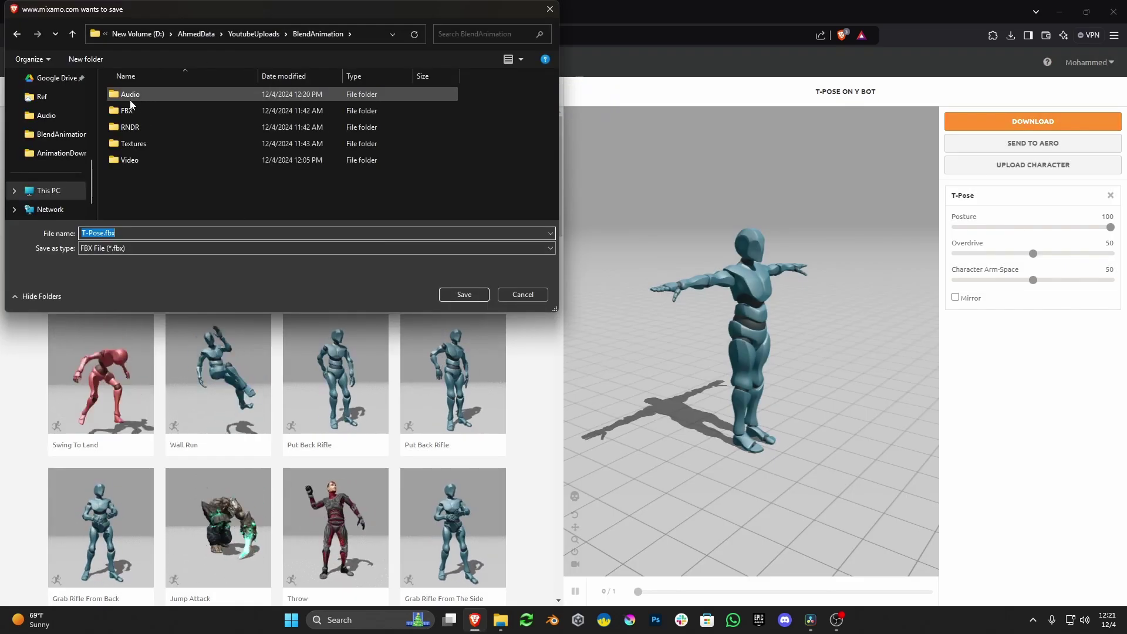
double_click(128, 111)
click(464, 295)
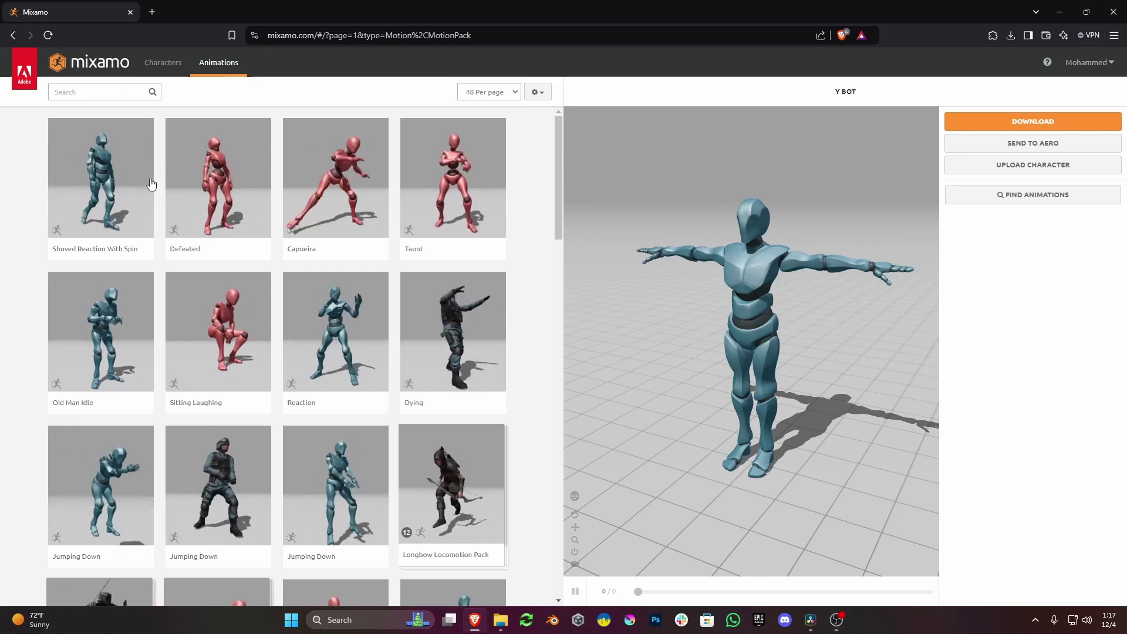
Step: Search the idle animations and download Warrior Idle as an FBX file
scroll(154, 181, down, 3)
scroll(59, 153, up, 3)
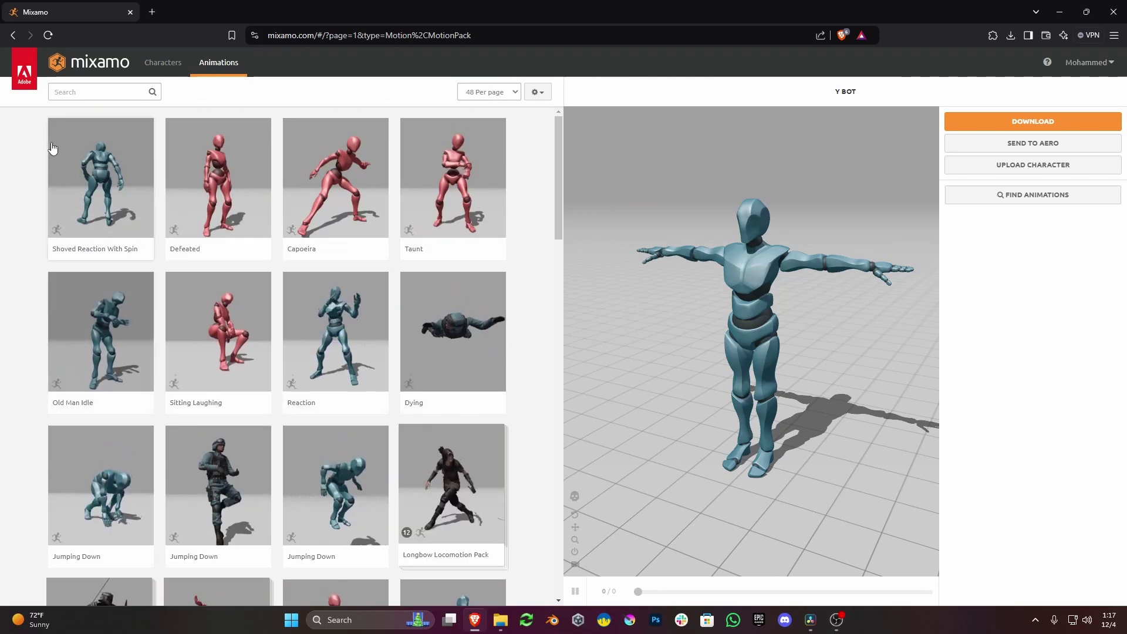
click(98, 92)
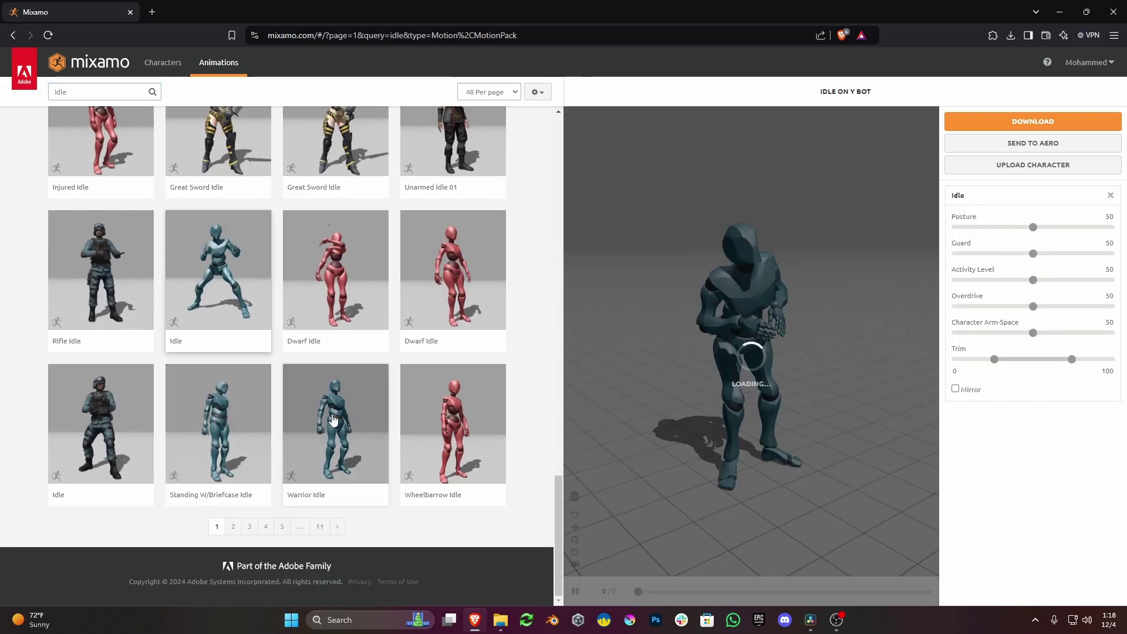
click(339, 414)
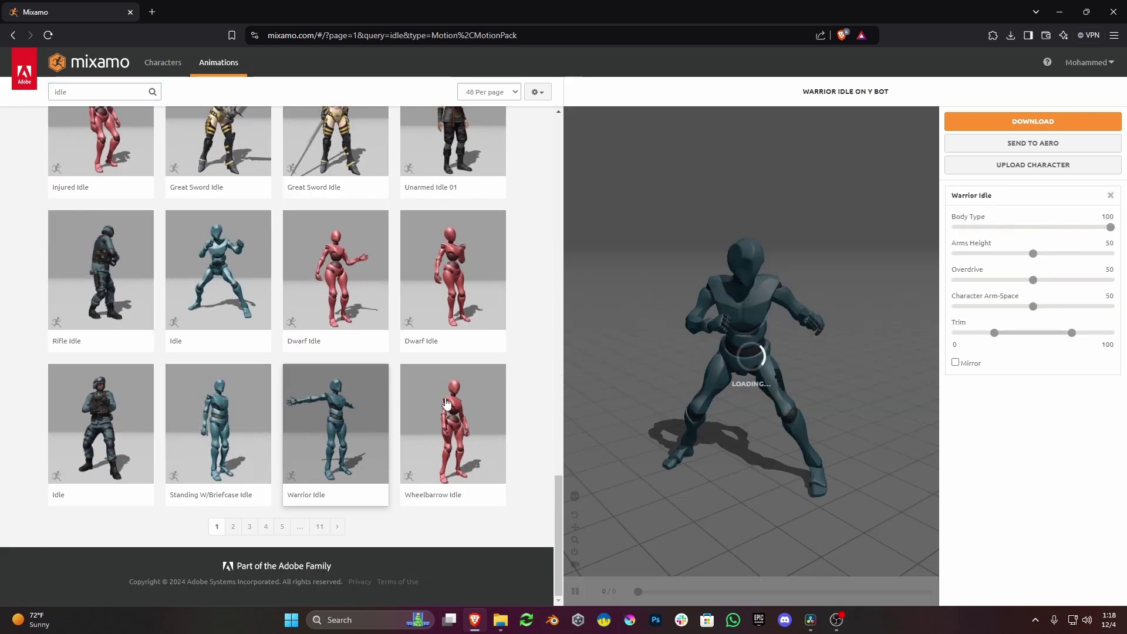
click(1013, 122)
click(747, 256)
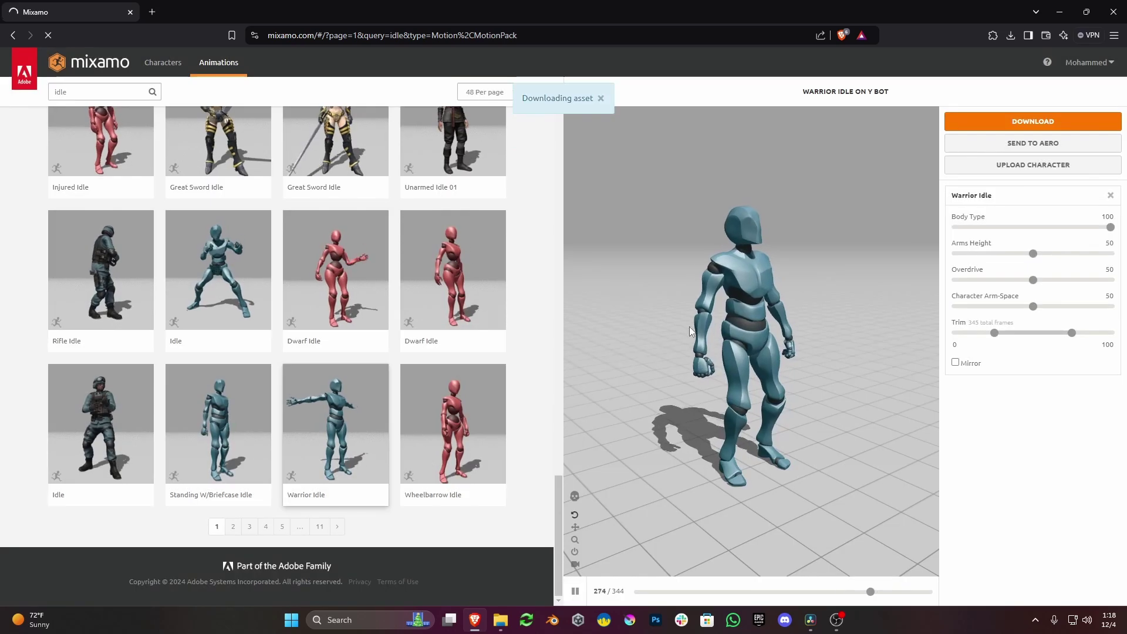
click(463, 292)
Step: Download Offensive Idle from page 2 of the results, then dismiss Blender's splash screen
click(234, 526)
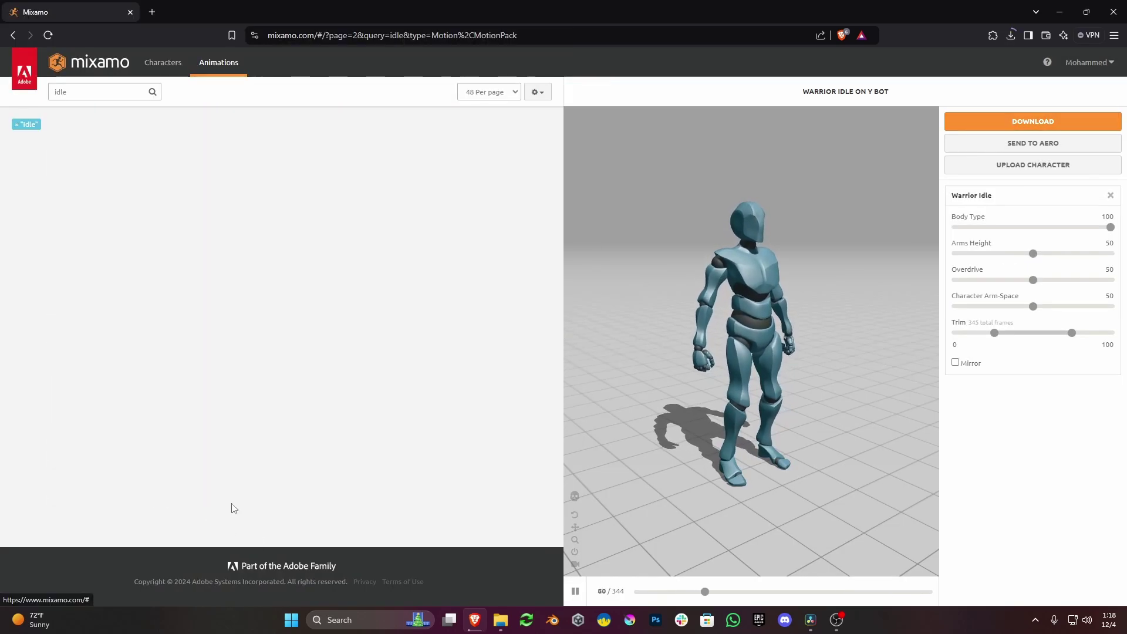
click(462, 223)
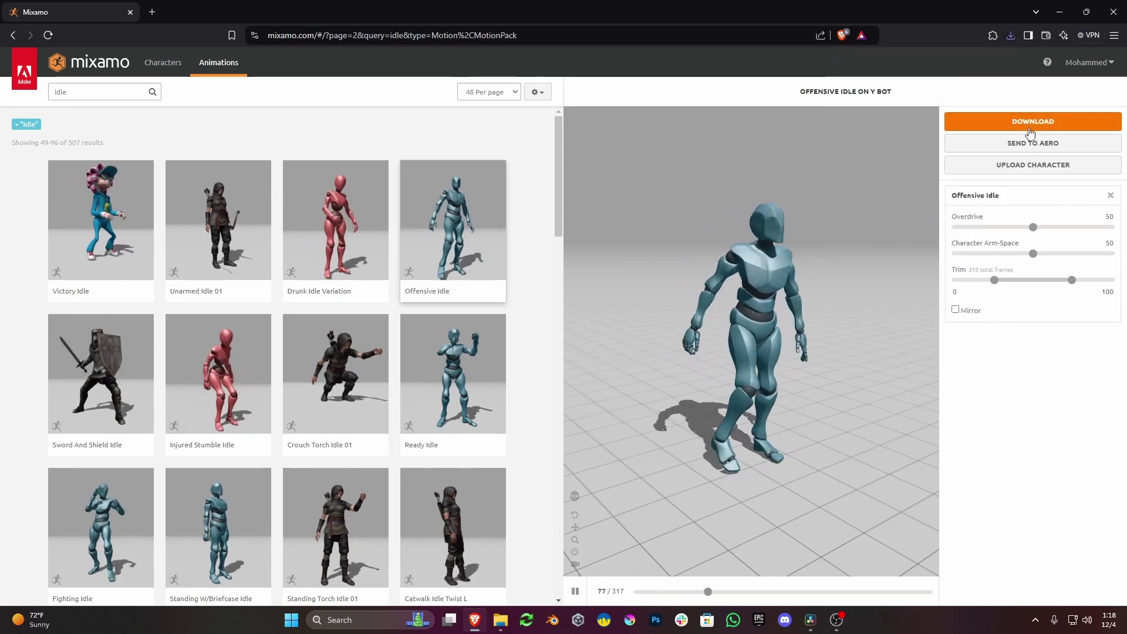
click(1028, 126)
click(725, 256)
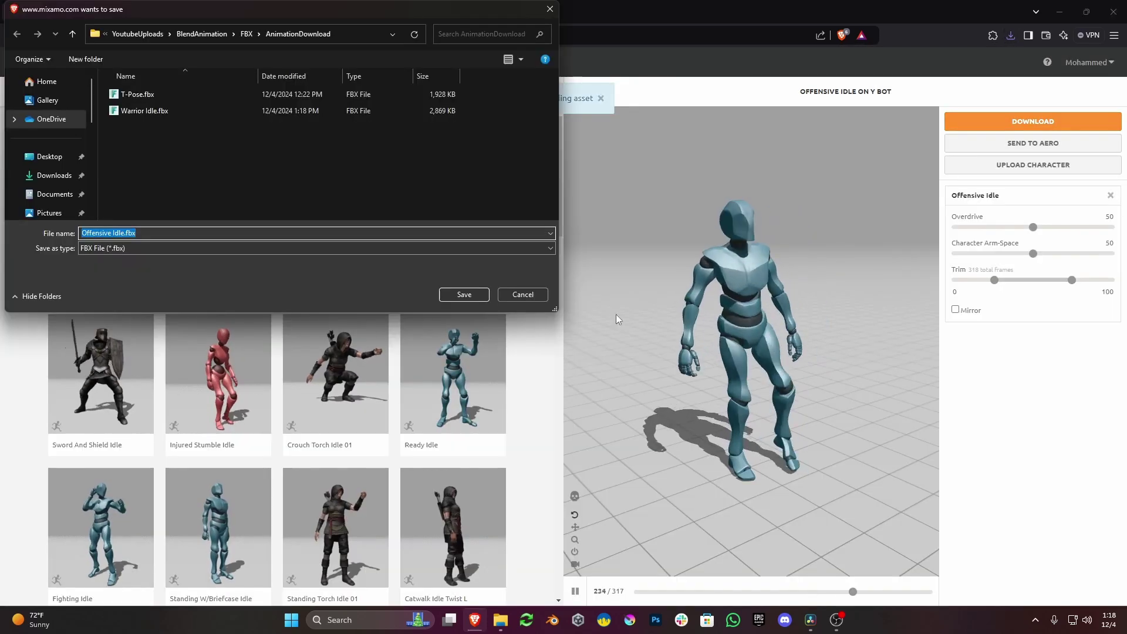
key(Return)
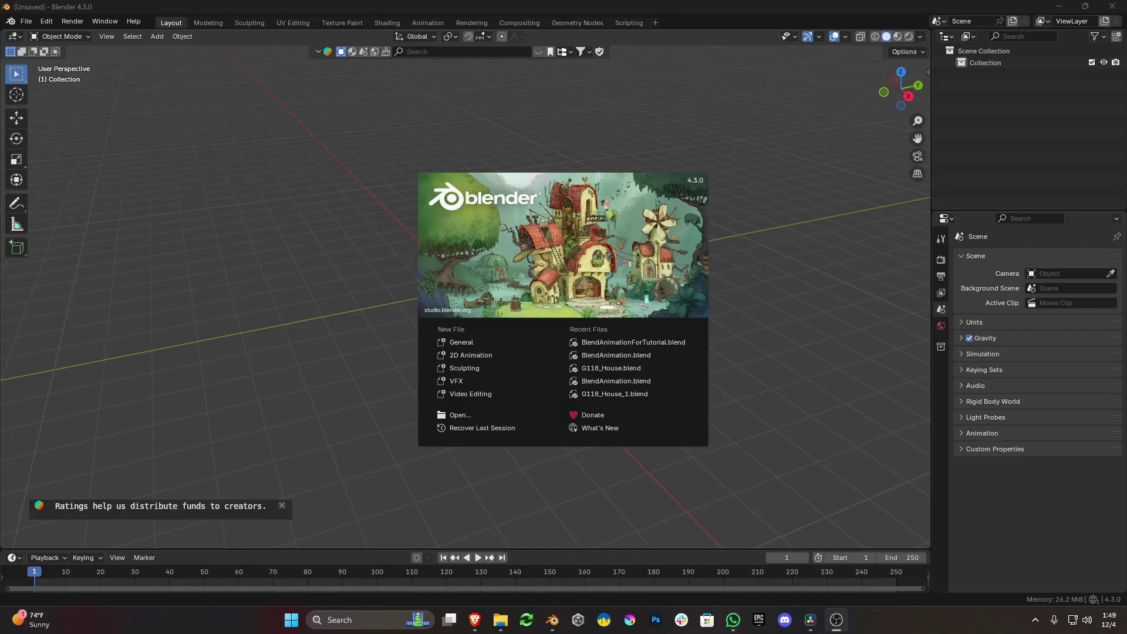
click(233, 232)
Step: Import all three FBX files from the AnimationDownload folder into the scene
click(28, 22)
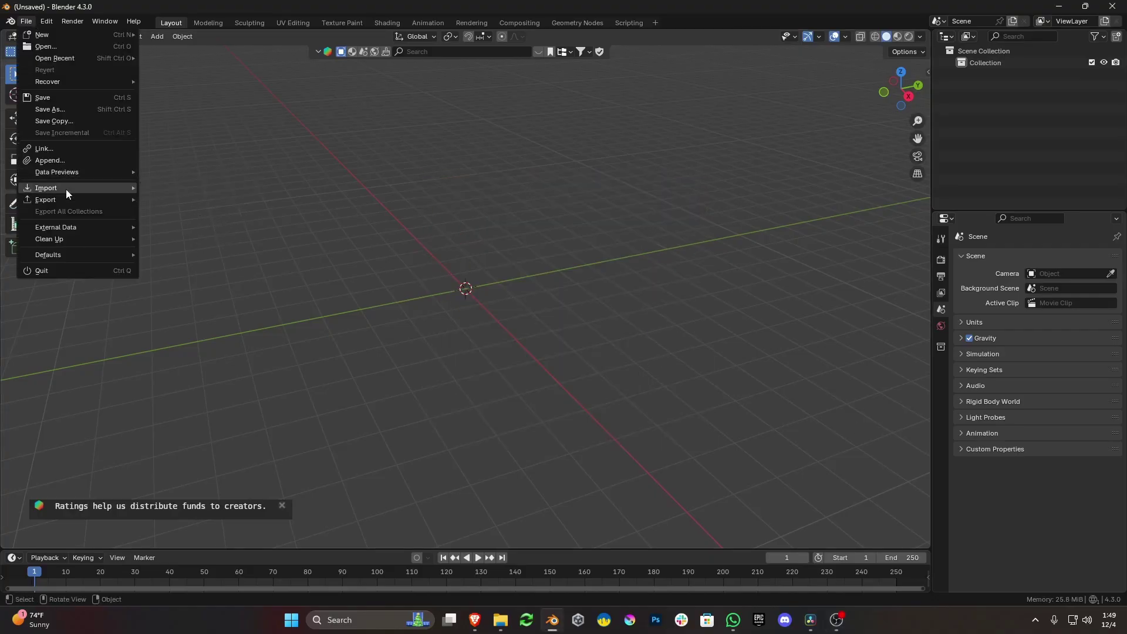
mouse_move(66, 190)
click(184, 295)
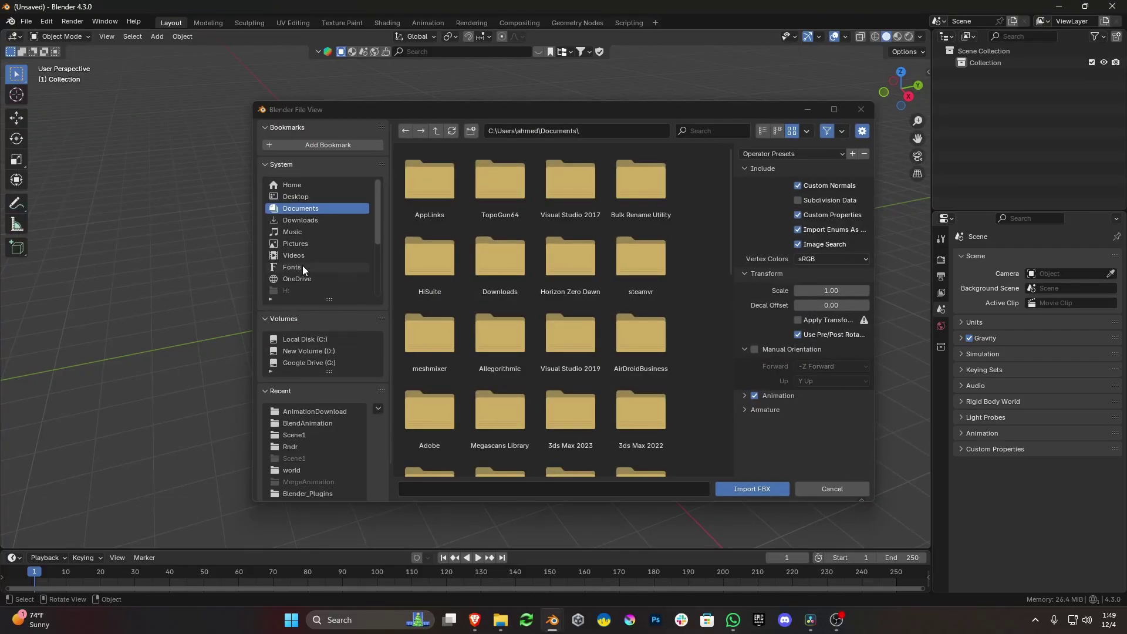
click(317, 412)
drag(621, 271, 398, 145)
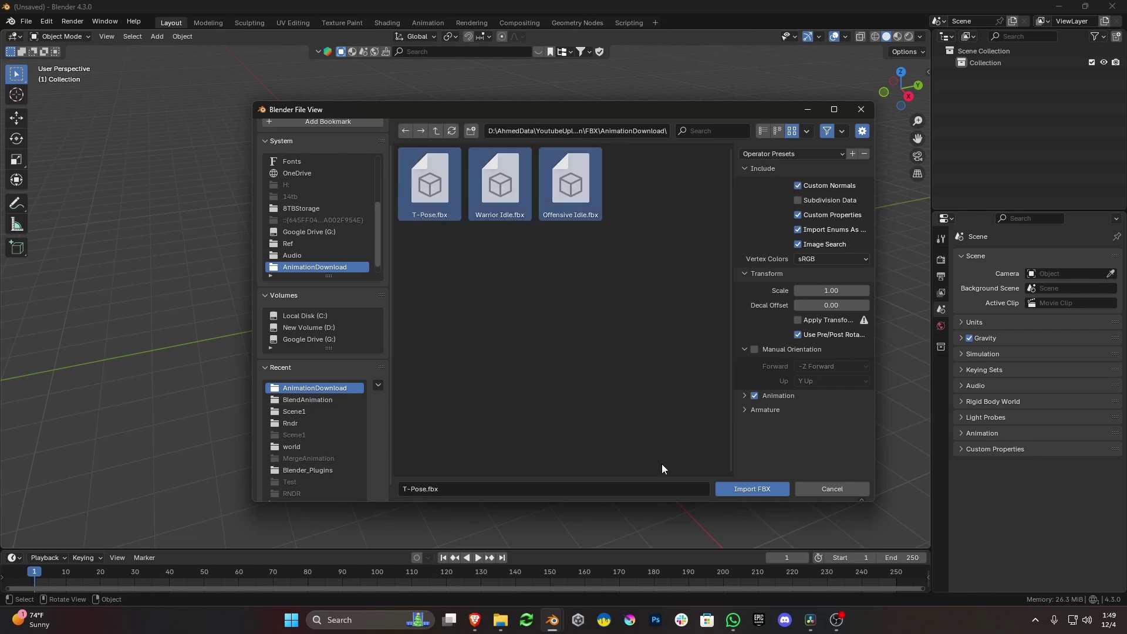
click(759, 488)
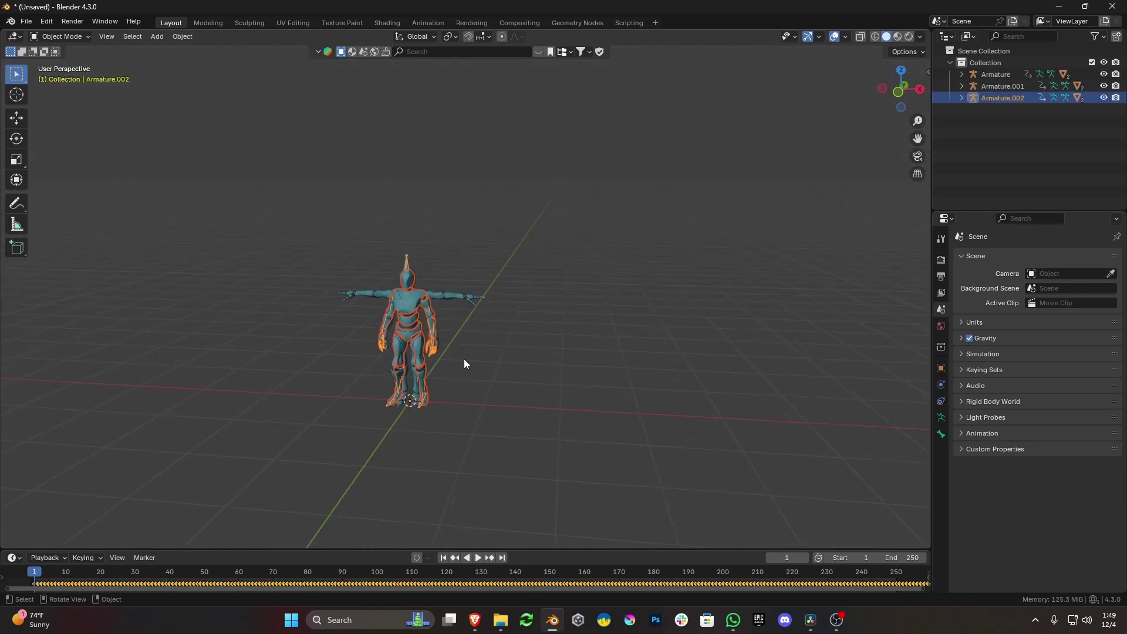
Step: Move Armature.001 and Armature.002 along the X axis to the right of the T-pose rig
click(1003, 87)
key(g)
click(671, 291)
click(1003, 97)
key(g)
click(736, 325)
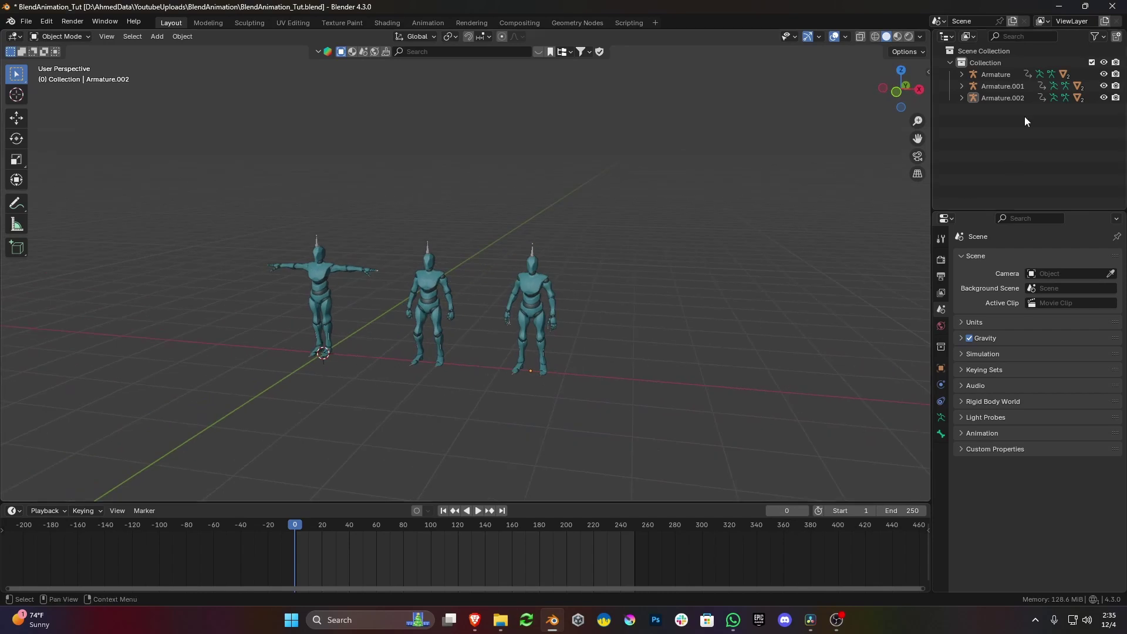
Step: Create a new collection in the Outliner named Animations
right_click(998, 121)
click(962, 117)
double_click(988, 109)
text(Animations)
key(Return)
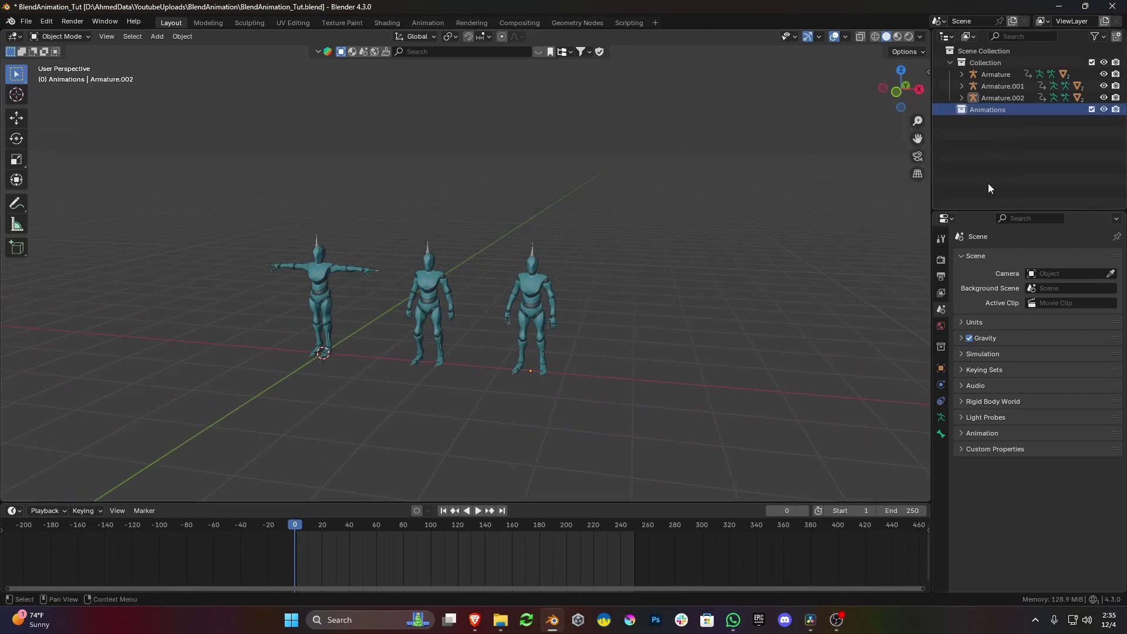
Step: Move the two idle rigs into the Animations collection and hide it
middle_drag(611, 271, 588, 372)
drag(587, 372, 395, 203)
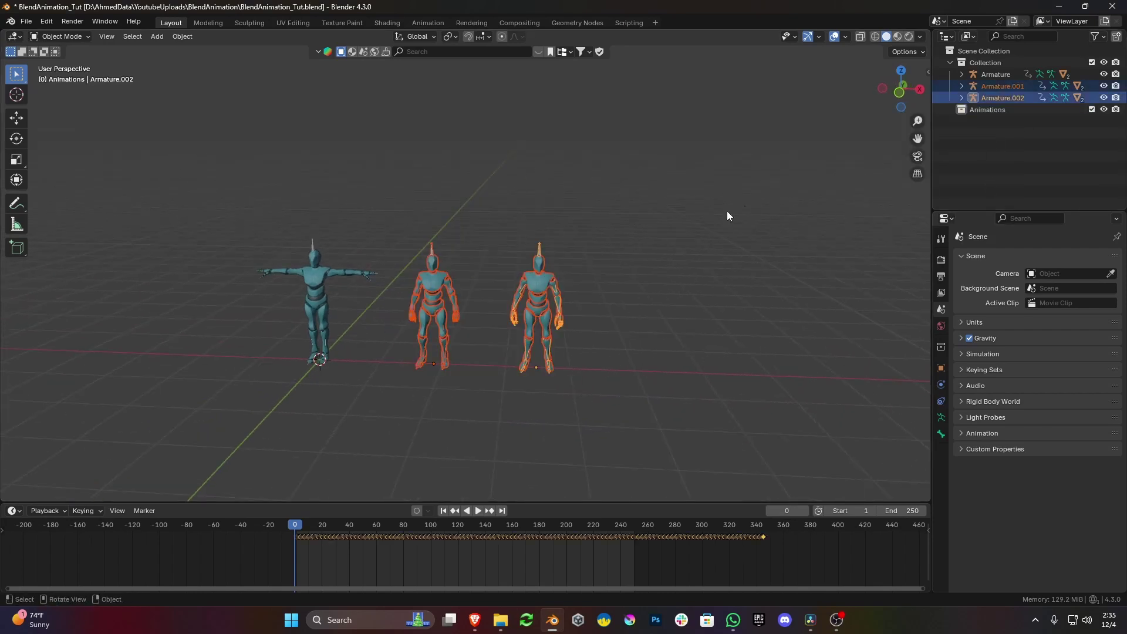
key(n)
key(m)
click(375, 223)
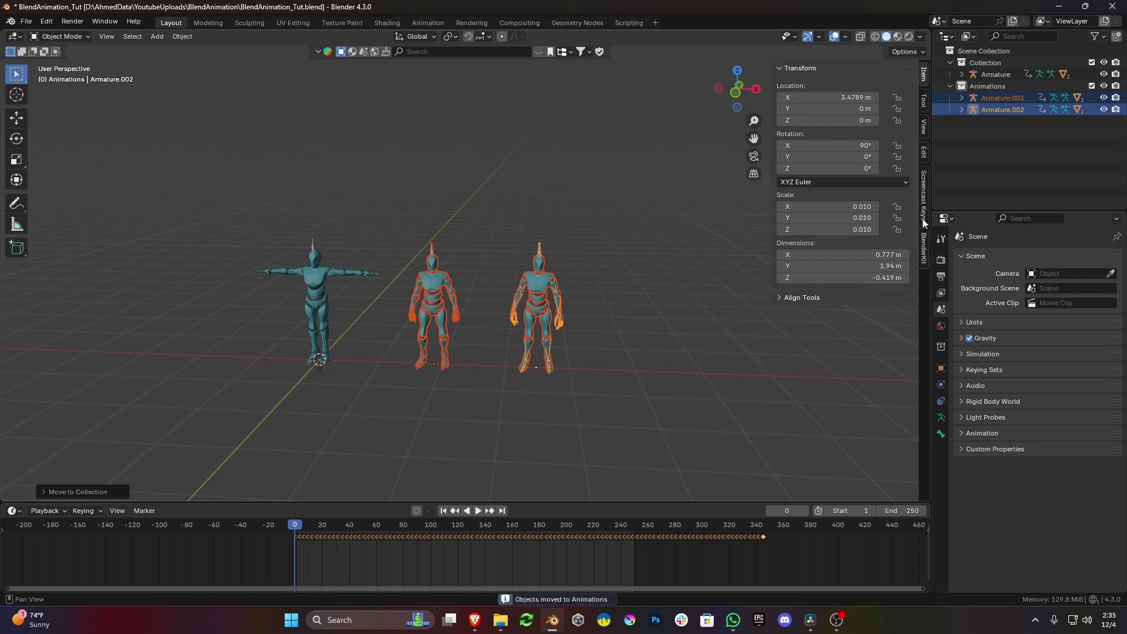
click(1104, 87)
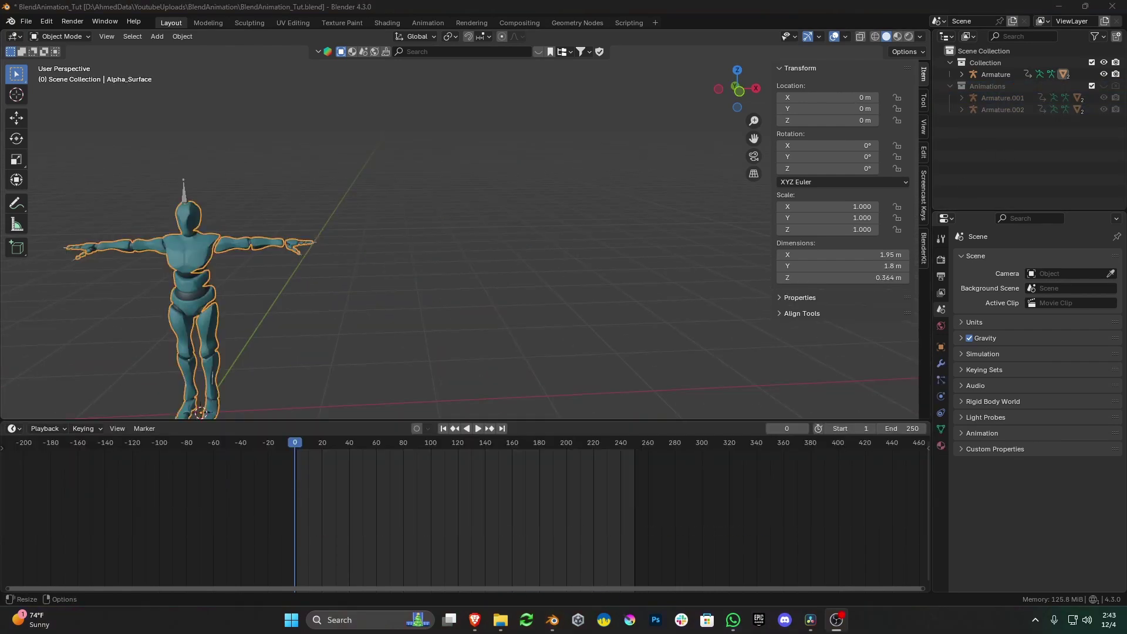
Step: Frame the T-pose rig and switch the bottom area to the Nonlinear Animation editor
middle_drag(284, 288, 308, 287)
scroll(323, 276, down, 2)
key(KP_Decimal)
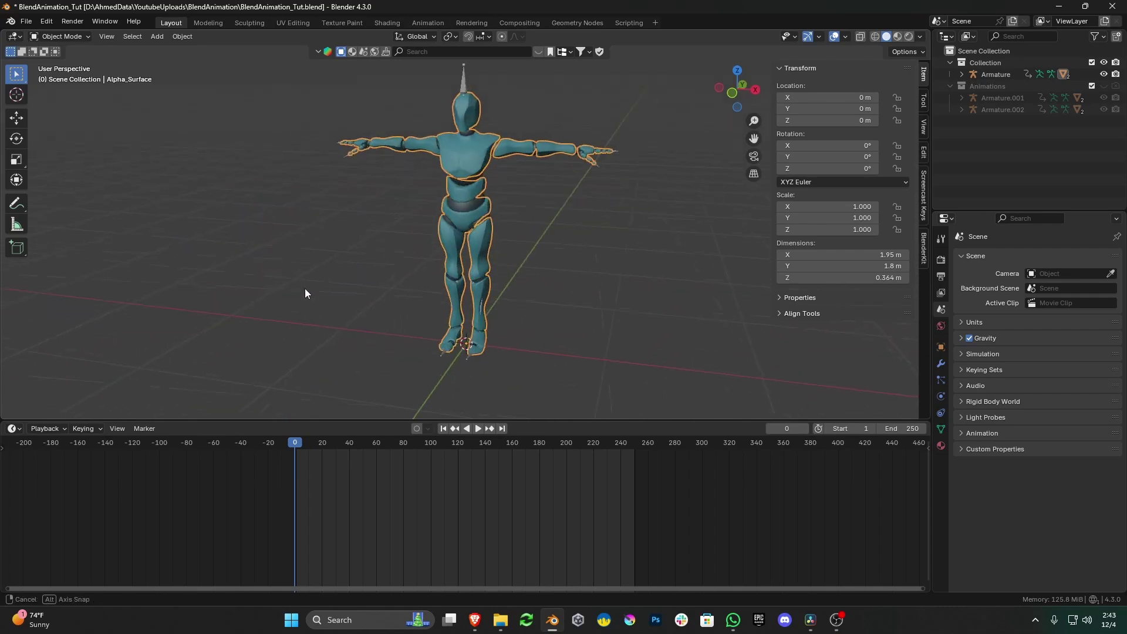
click(21, 431)
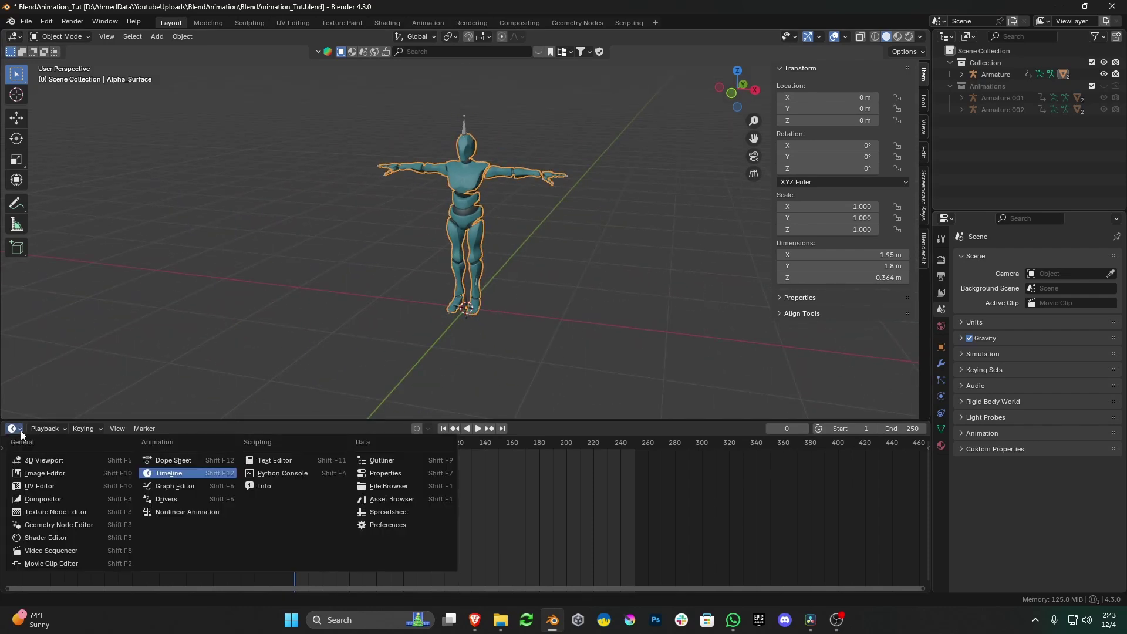
click(184, 511)
key(Home)
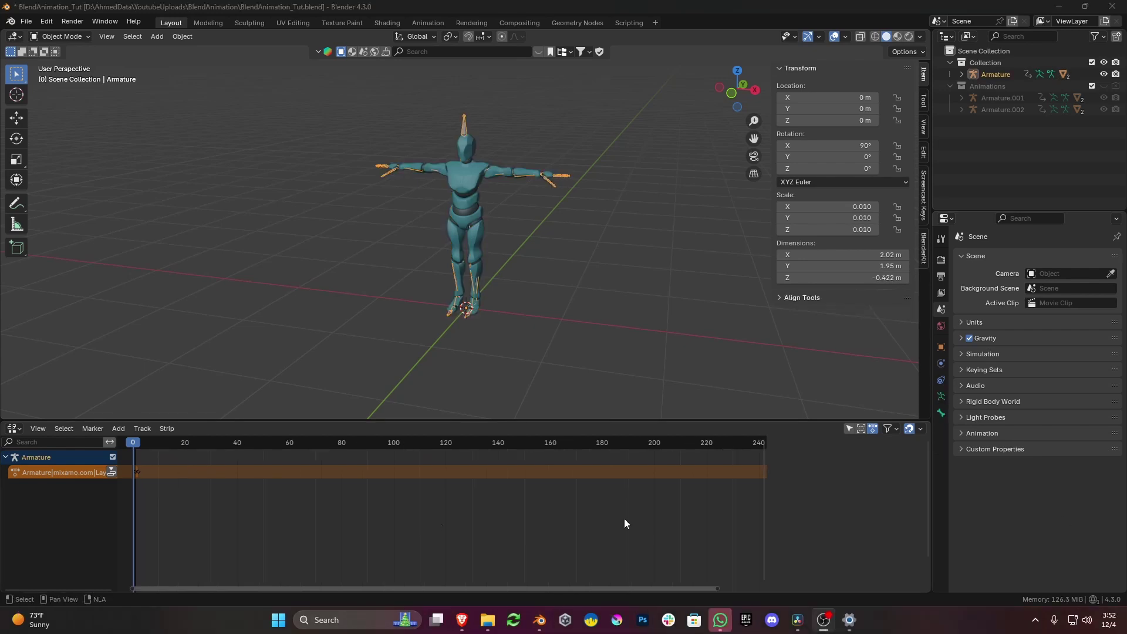
Step: Push the T-pose mixamo action down into an NLA strip and open the action browse list
middle_drag(413, 309, 452, 267)
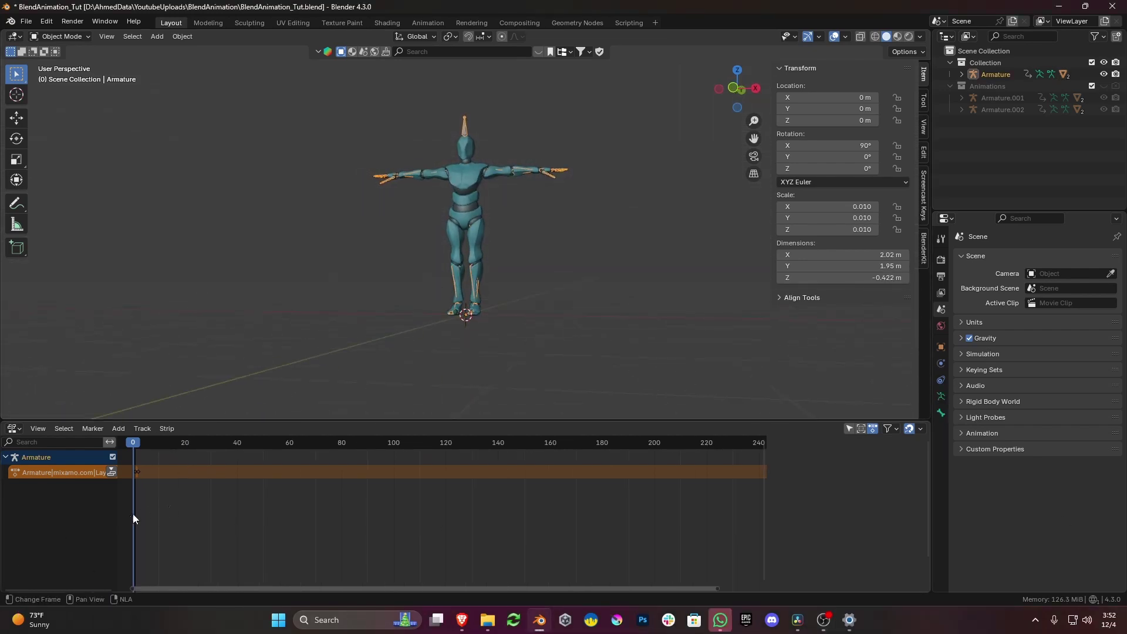
click(112, 473)
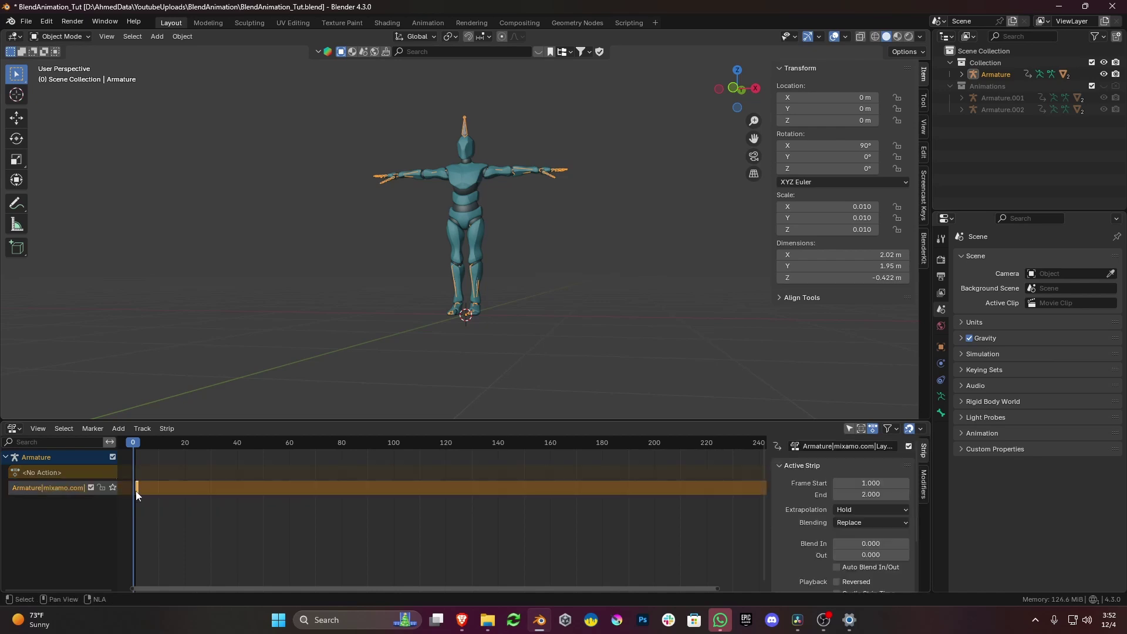
middle_drag(440, 308, 454, 328)
click(59, 473)
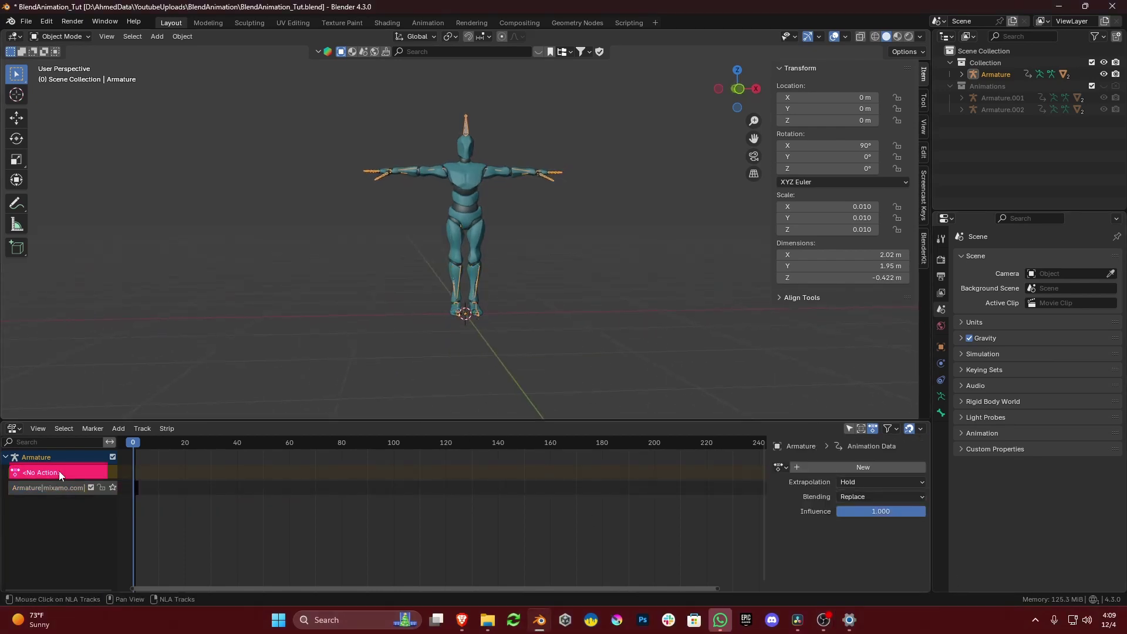
click(49, 463)
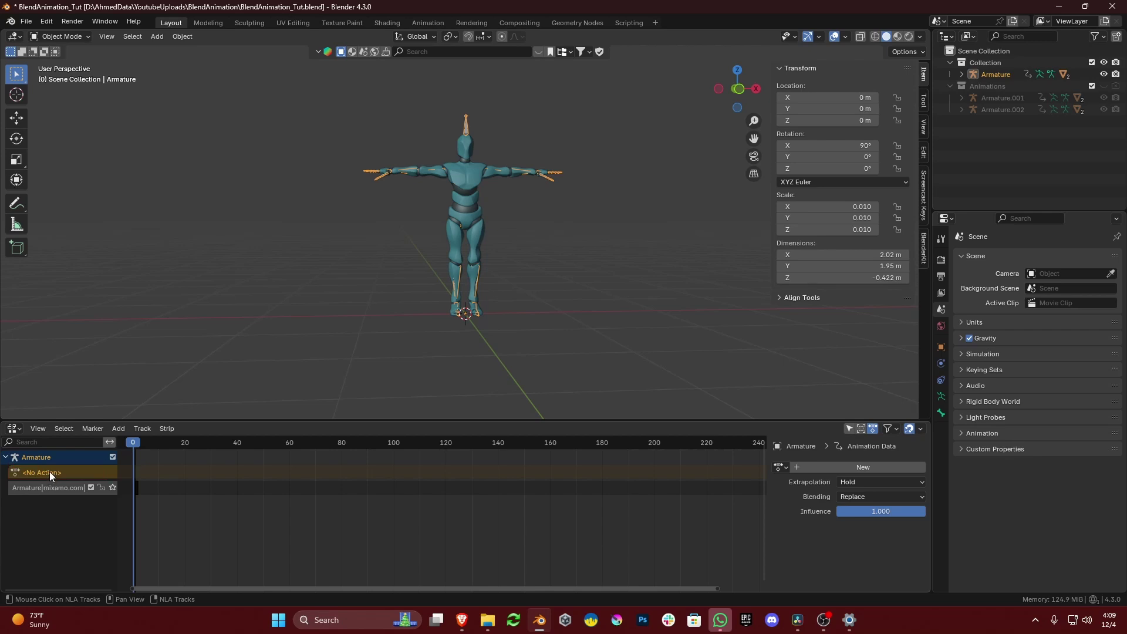
click(779, 468)
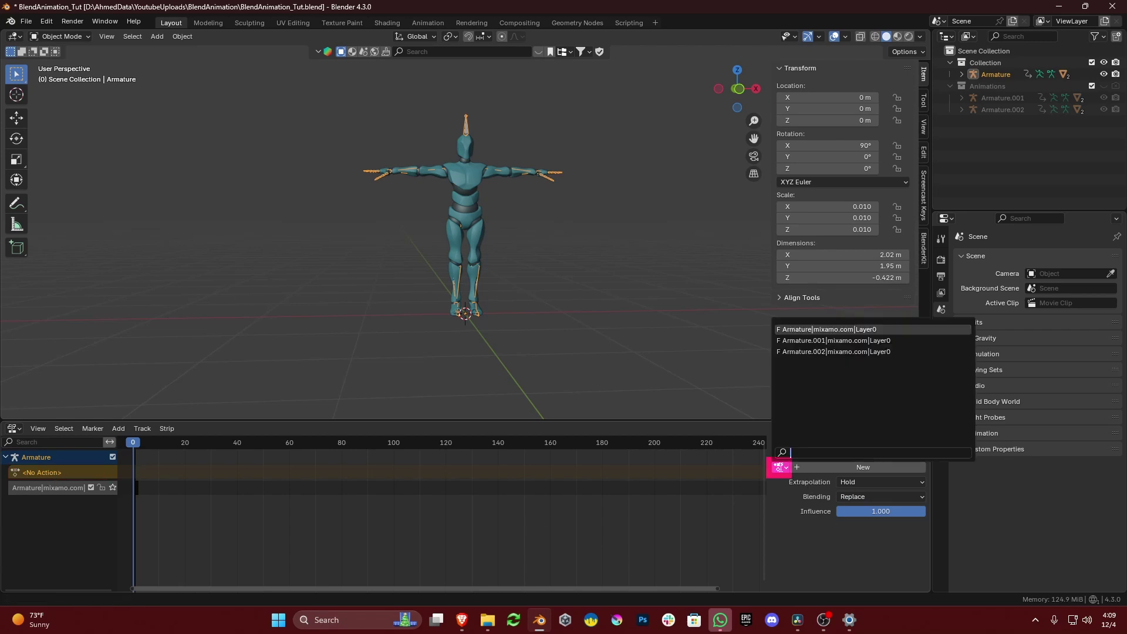
Step: Assign the Armature.001 idle action to the armature and push it into its own track
click(834, 340)
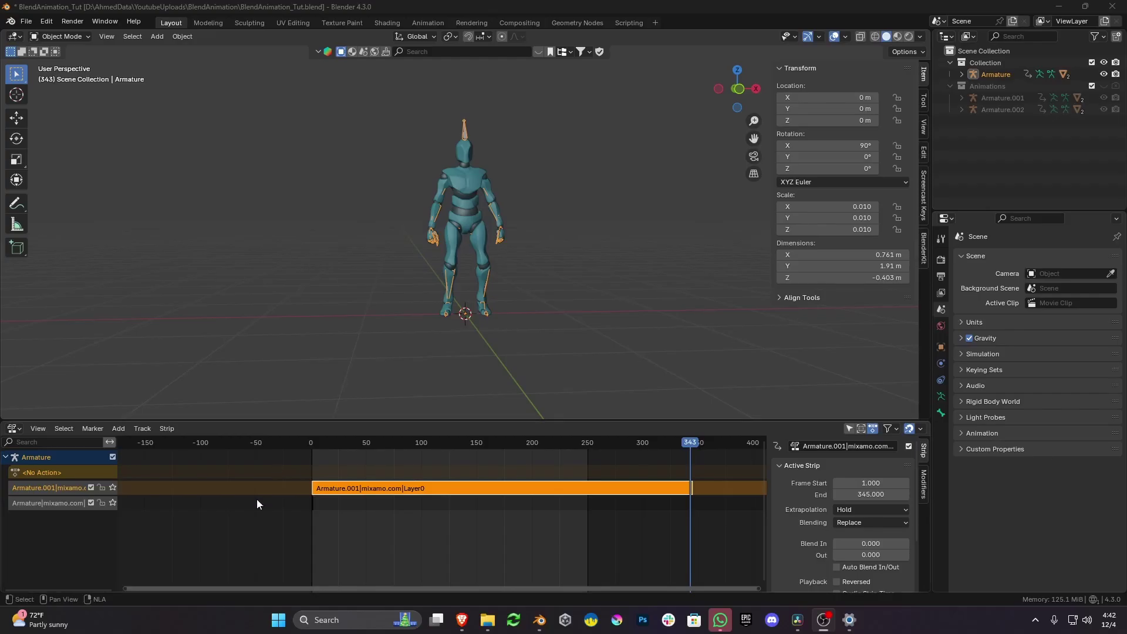
click(188, 502)
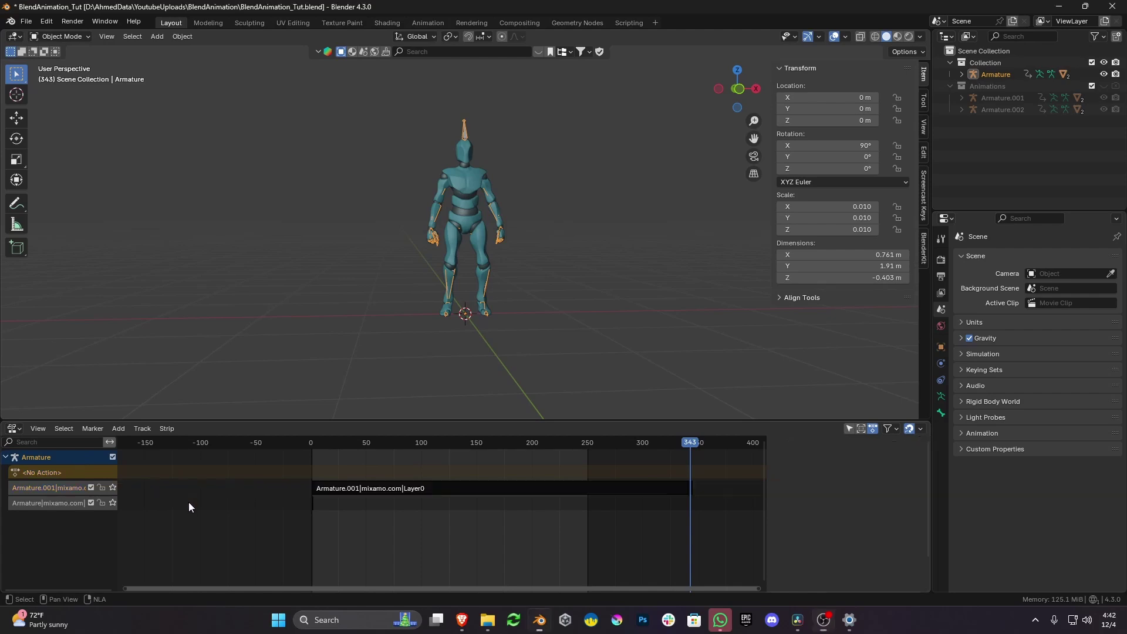
click(88, 475)
Step: Assign the Armature.002 action and push it down into a new NLA track
click(779, 467)
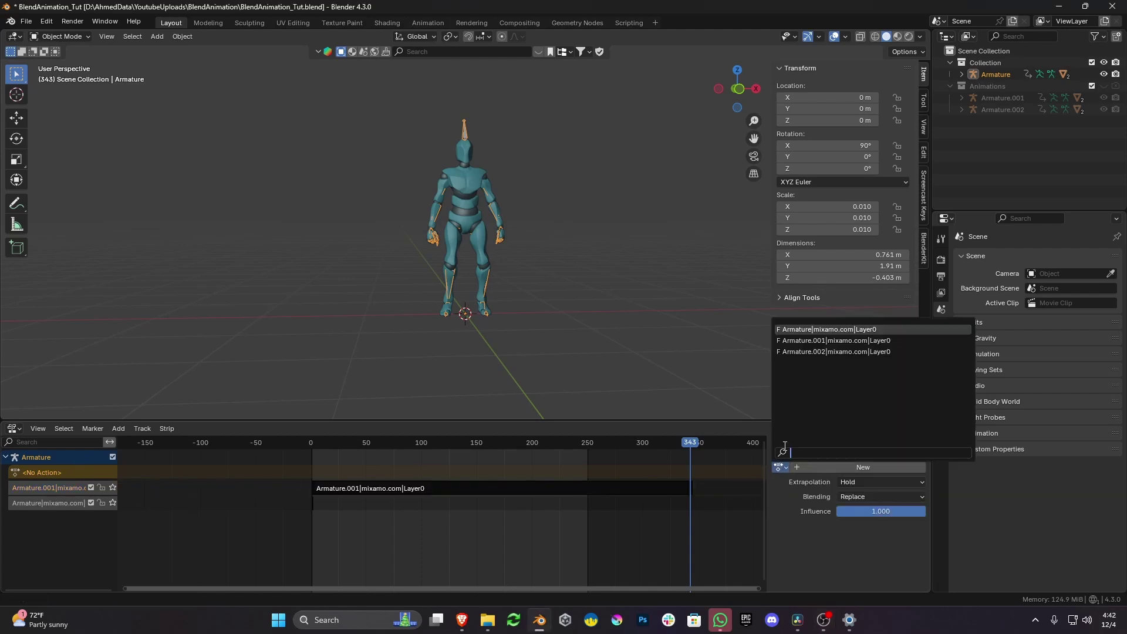
click(836, 352)
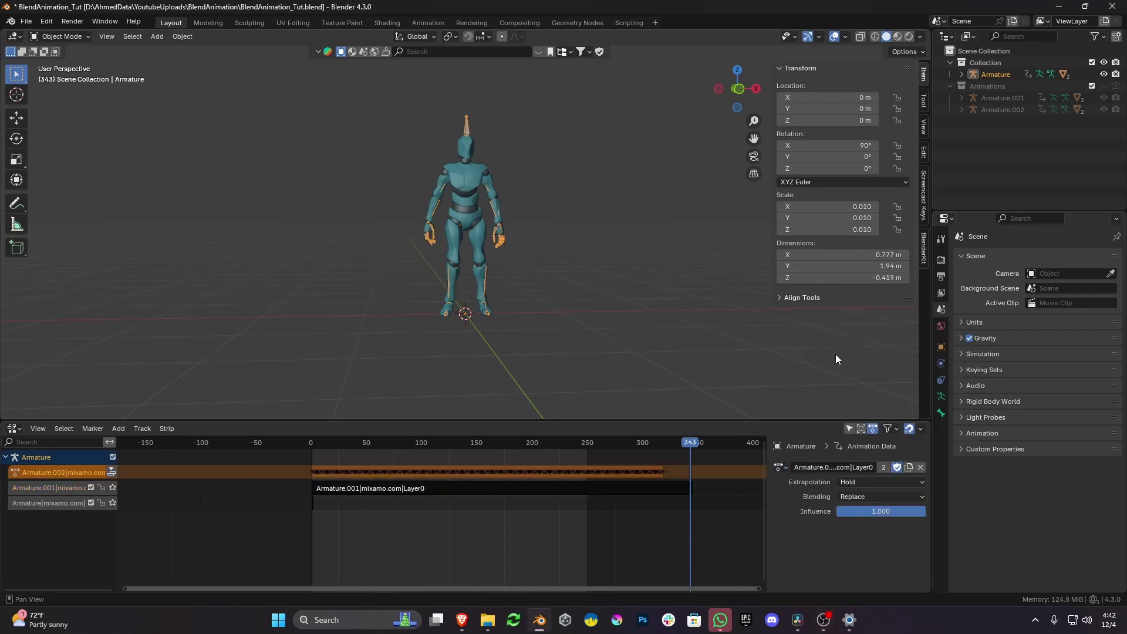
click(111, 472)
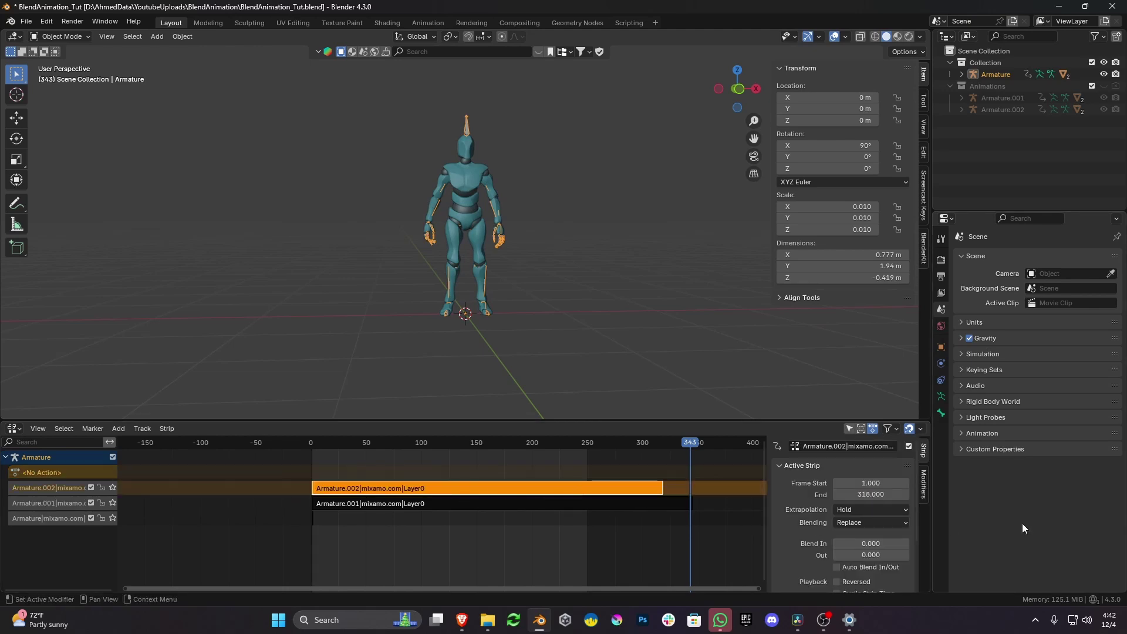
Step: Move the Armature.002 strip so it starts at frame 320, after the first idle
click(338, 442)
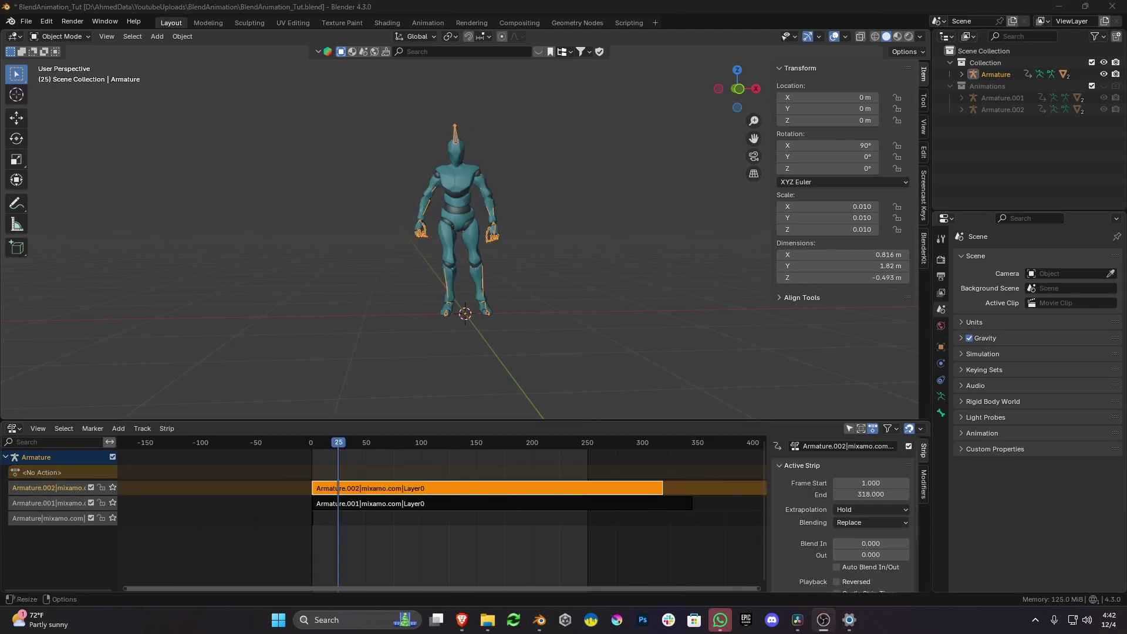
drag(303, 443, 620, 443)
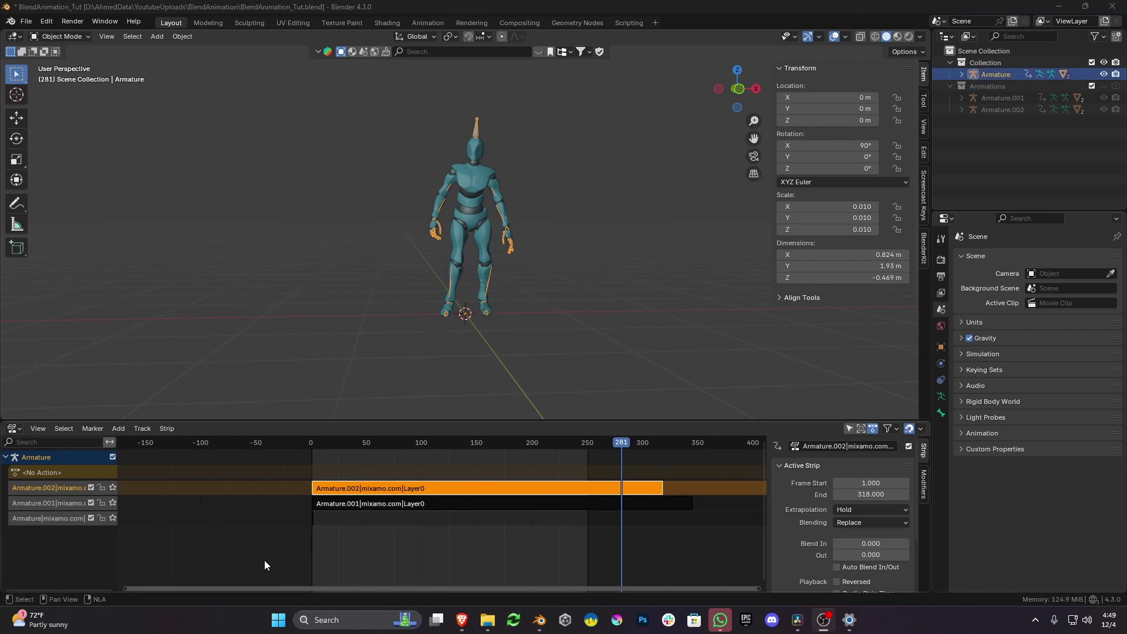
click(299, 540)
drag(388, 490, 746, 495)
ctrl+scroll(391, 547, down, 5)
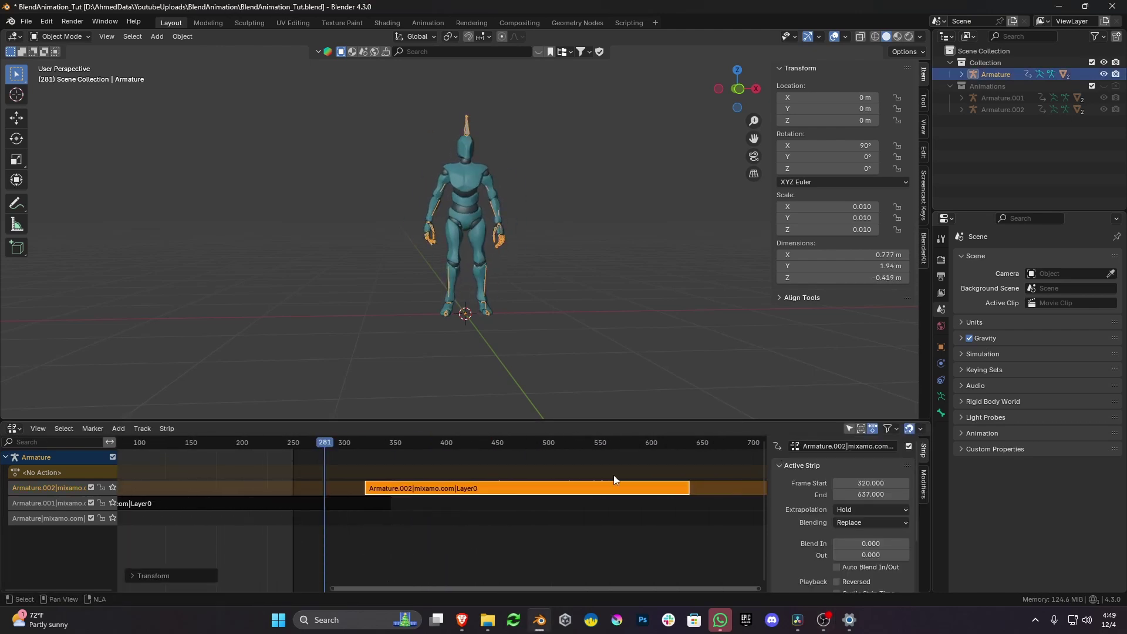
drag(684, 444, 690, 446)
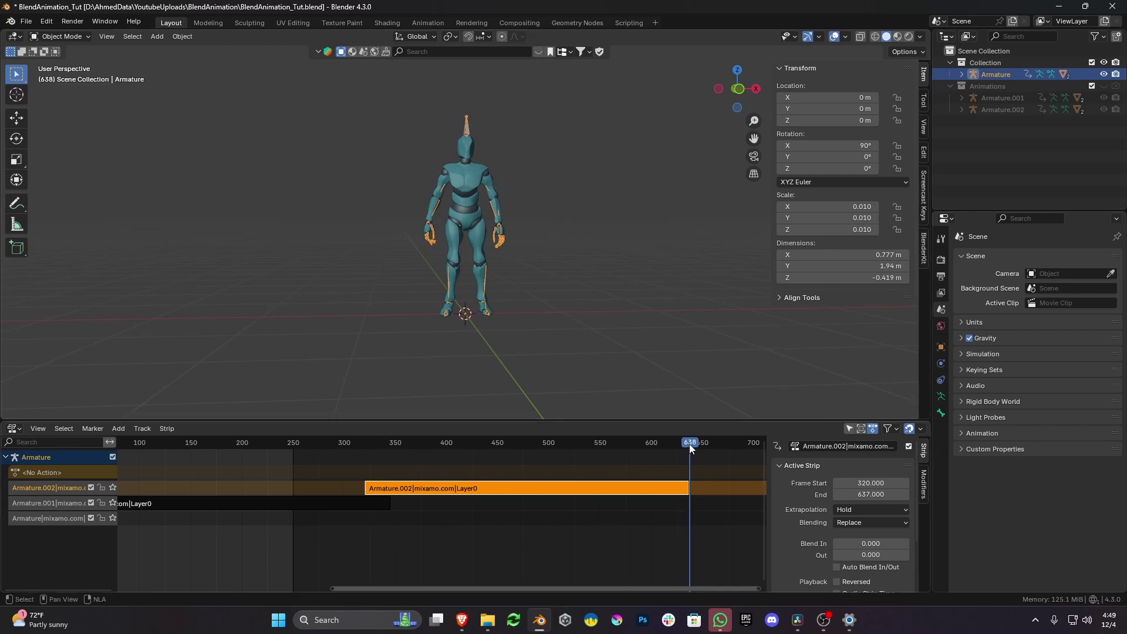
Step: Set the scene's Frame Range End to 638 in Output properties
click(942, 276)
double_click(1057, 413)
text(6)
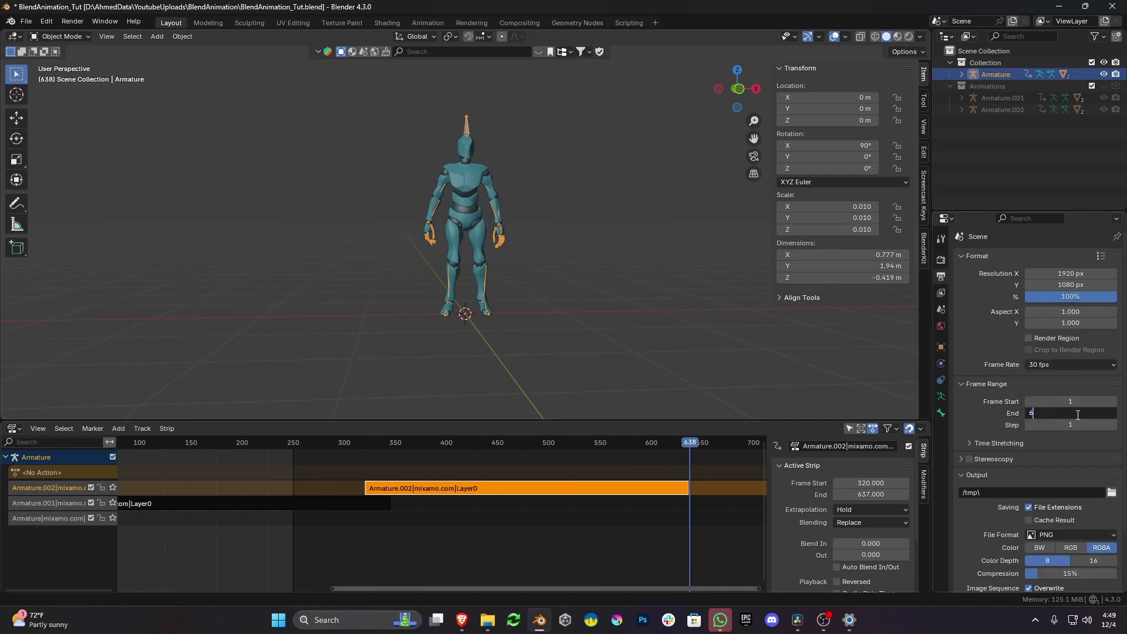
text(38)
key(Return)
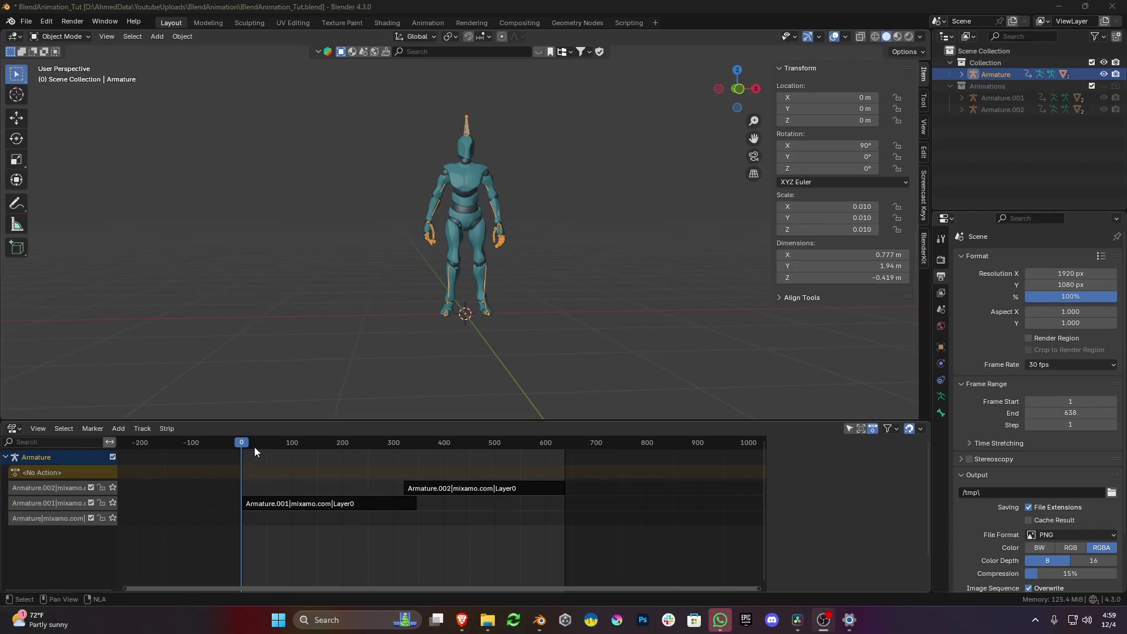
Step: Change the Armature.002 strip's extrapolation from Hold to Nothing and preview the transition
drag(255, 447, 387, 460)
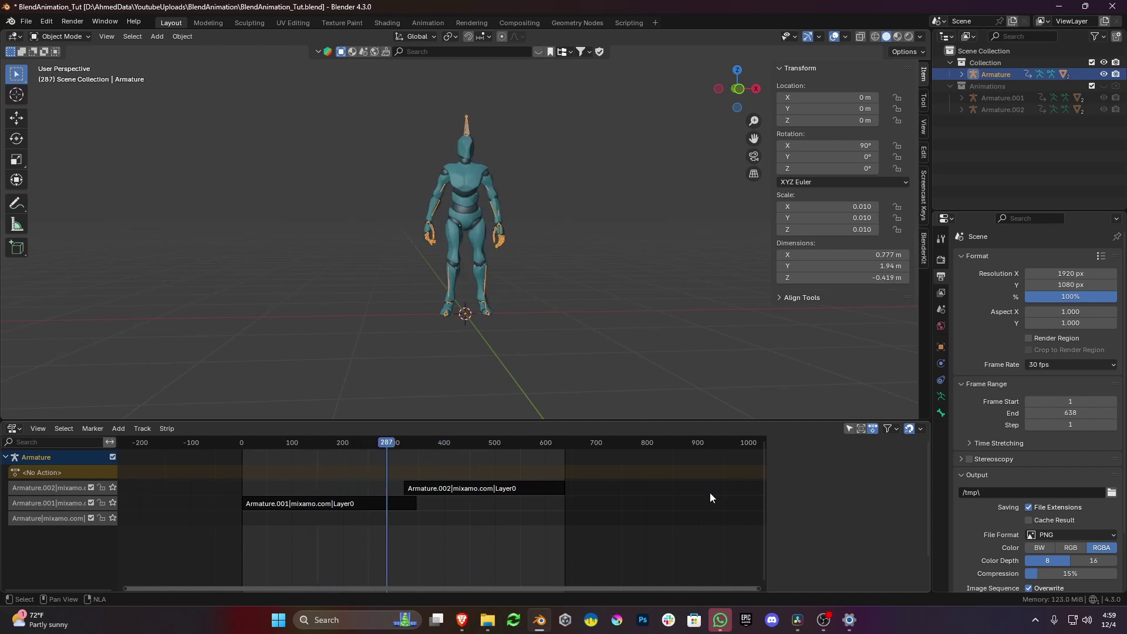
click(502, 487)
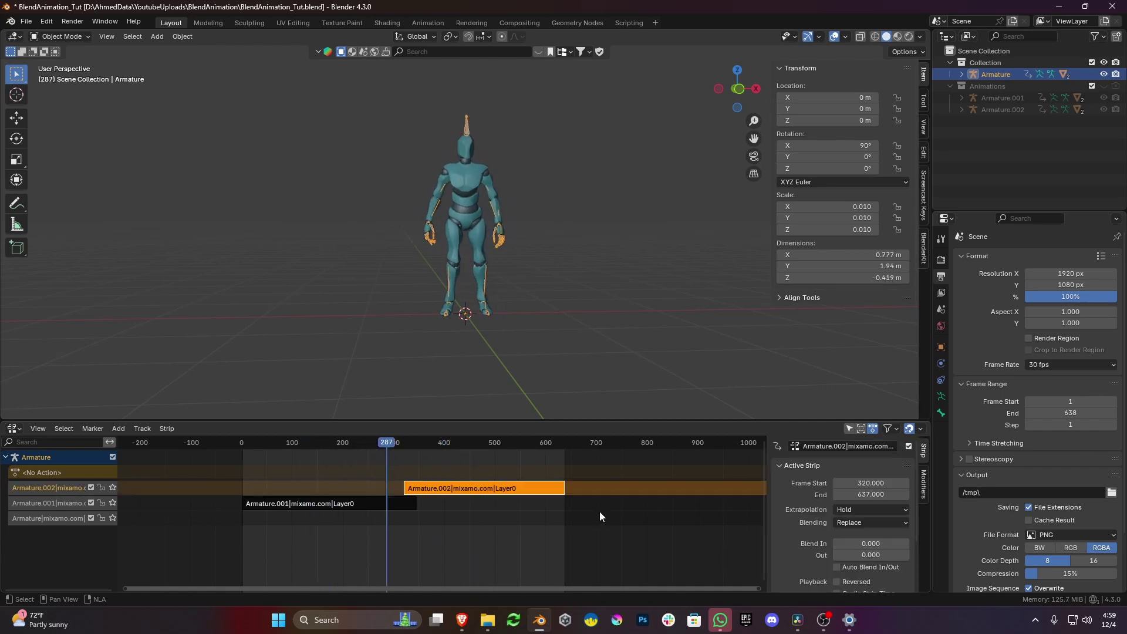
click(848, 510)
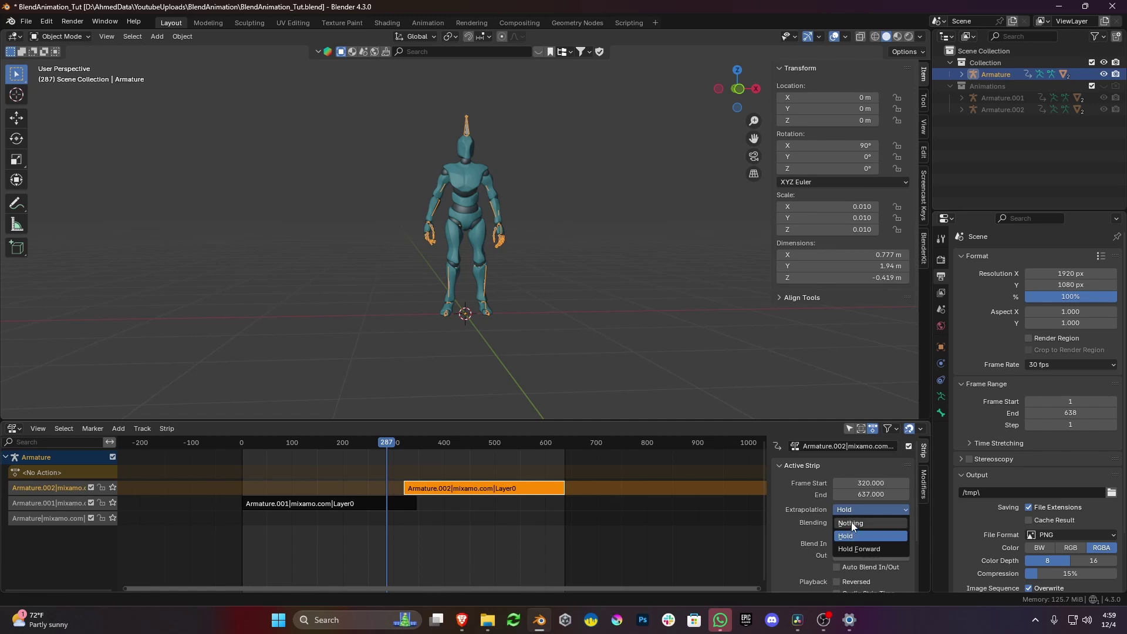
click(851, 522)
drag(386, 448, 565, 457)
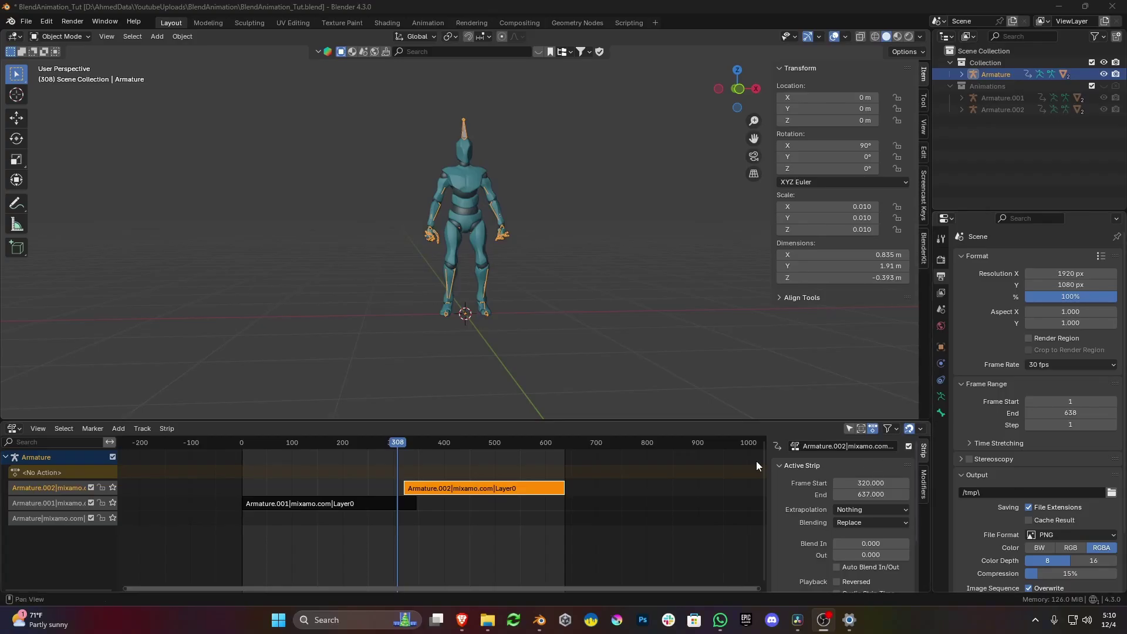
Step: Give the Armature.001 strip a 27.5-frame blend out
mouse_move(392, 444)
mouse_down()
mouse_move(267, 439)
mouse_move(452, 439)
mouse_move(401, 446)
mouse_up()
scroll(466, 545, up, 5)
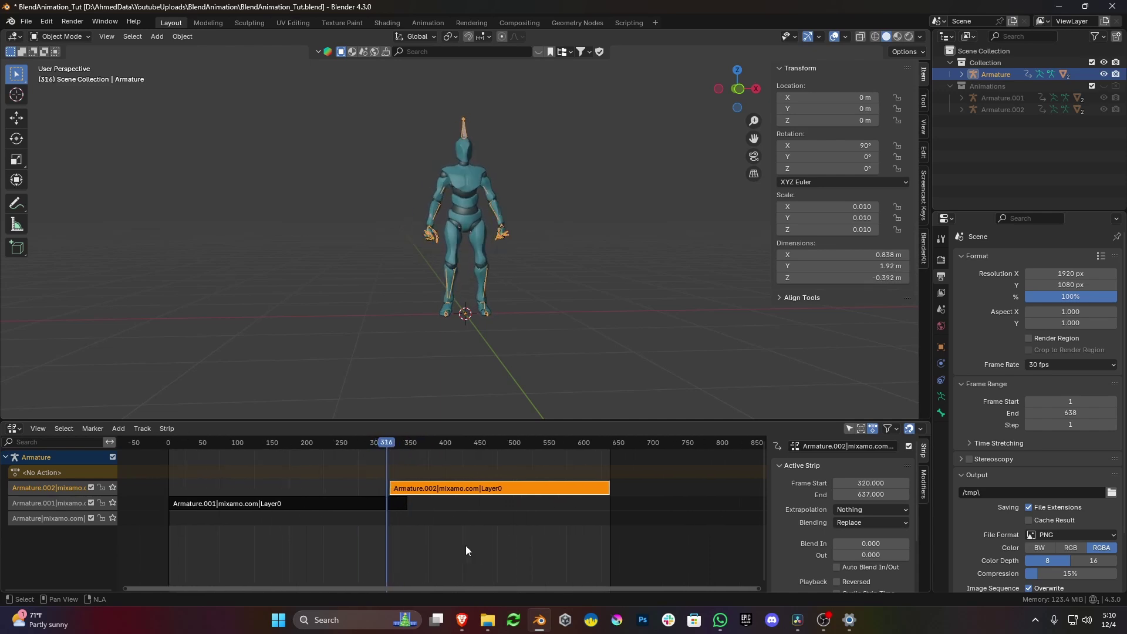
click(282, 507)
middle_drag(283, 508, 417, 531)
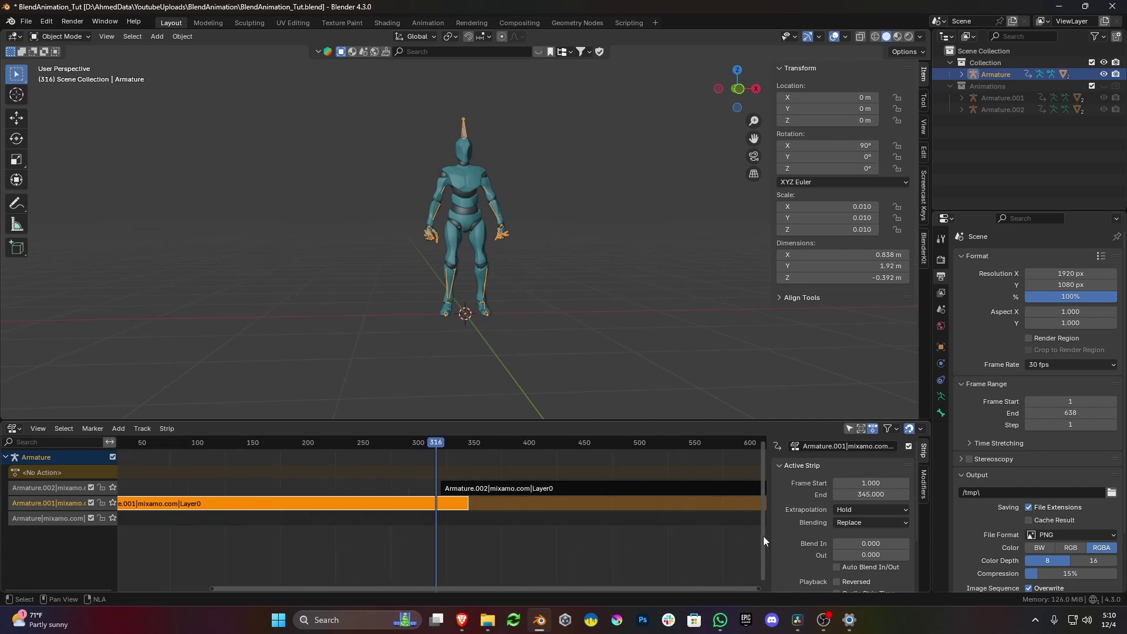
mouse_move(870, 555)
mouse_down()
mouse_move(886, 554)
mouse_move(875, 555)
mouse_up()
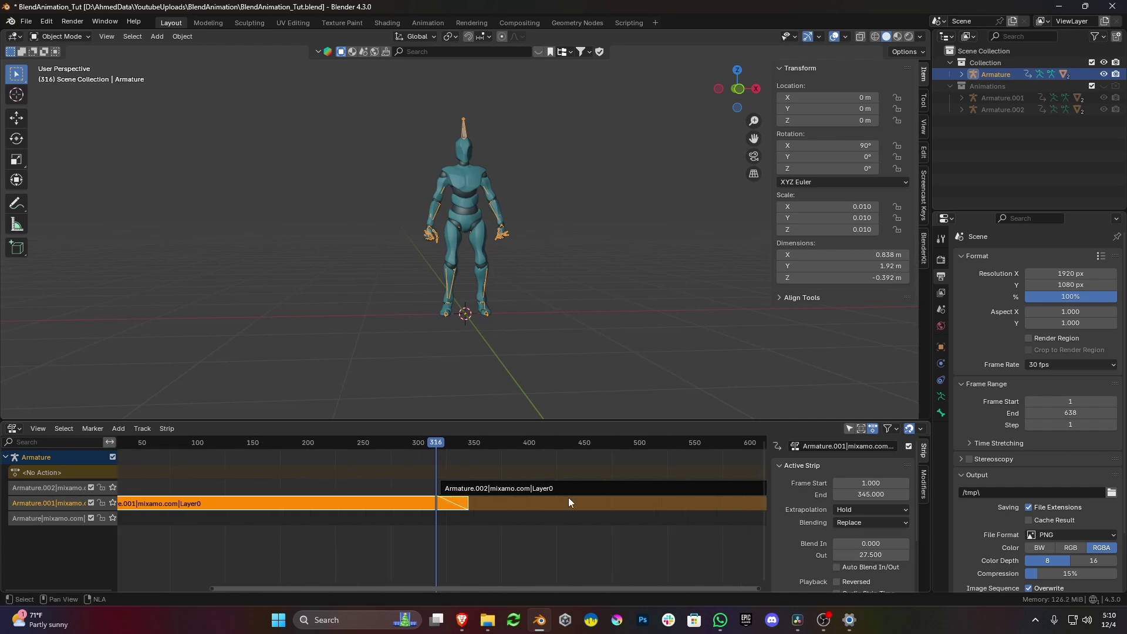
Step: Move the Armature.002 strip to start at frame 317 with a 22.2-frame blend in
click(519, 487)
key(g)
click(534, 489)
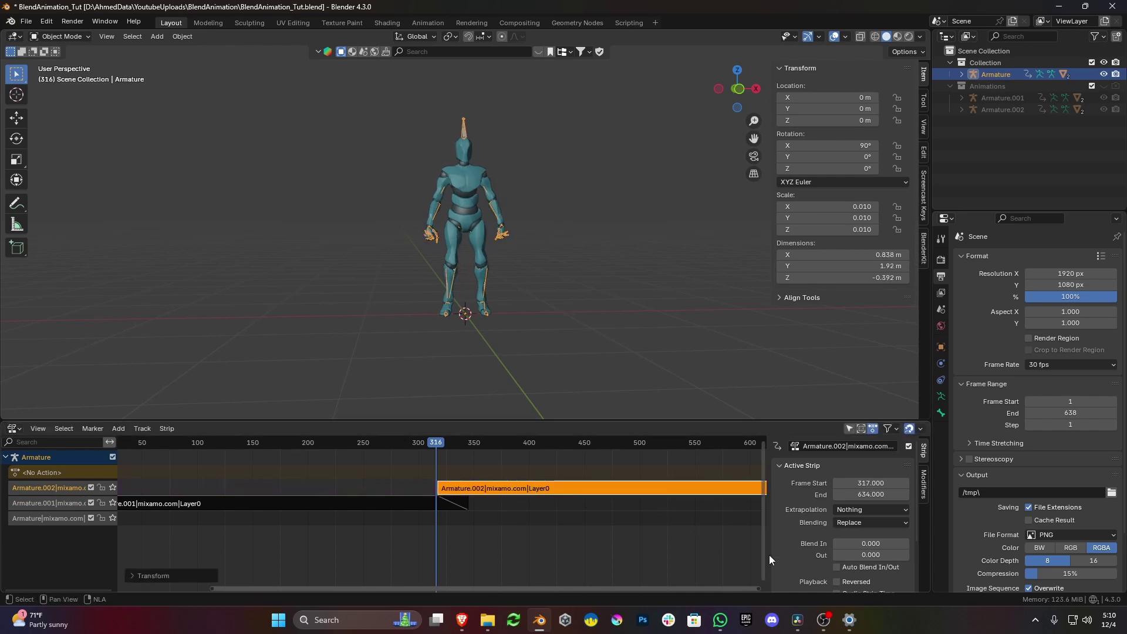
drag(846, 543, 874, 543)
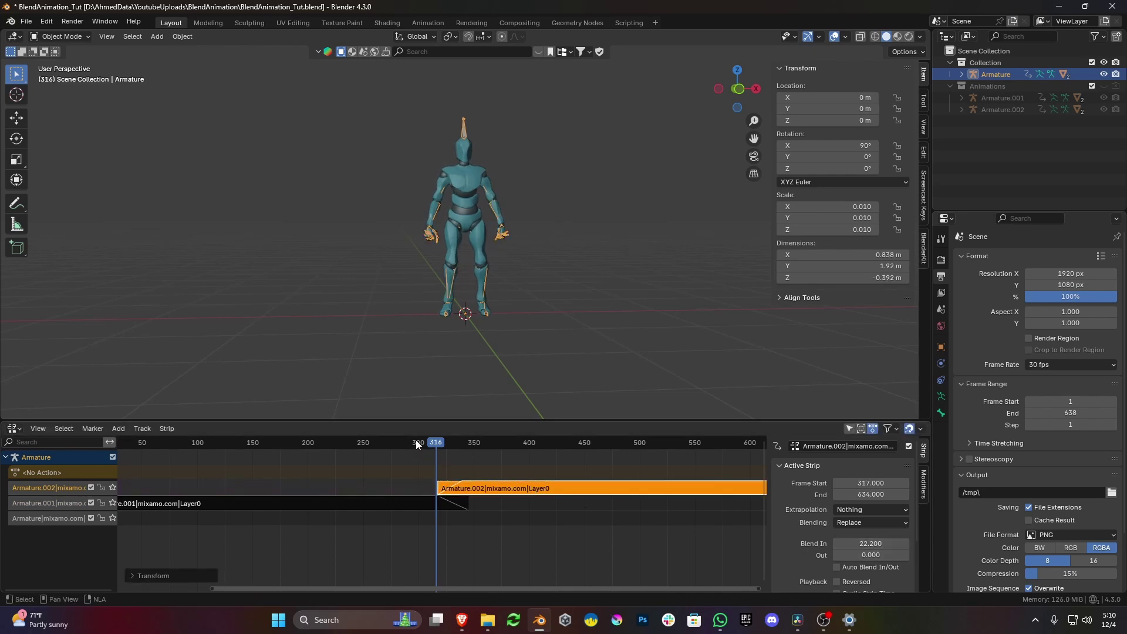